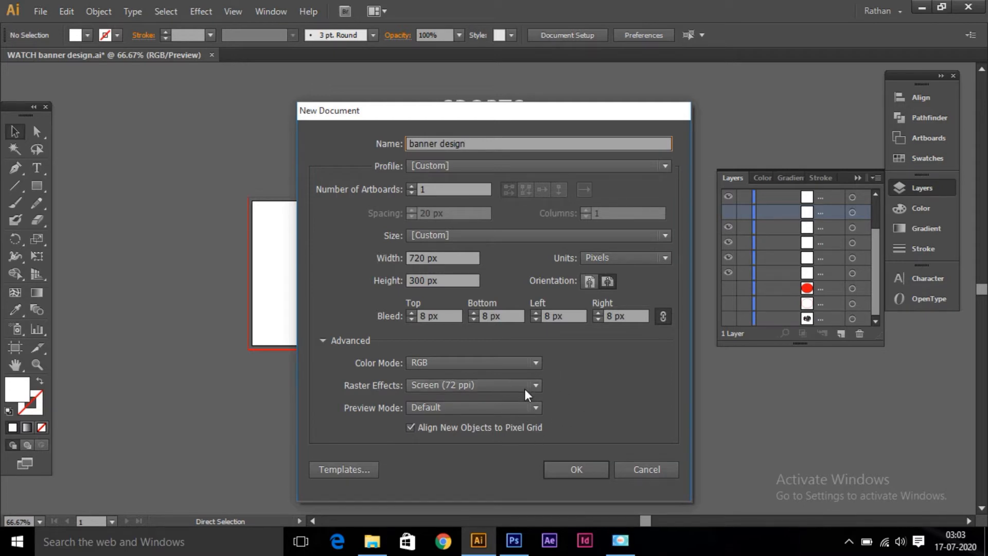
- Create the RGB document banner design at 720 x 300 px with 8 px bleed on all sides
{"action": "left_click", "coordinate": [583, 471]}
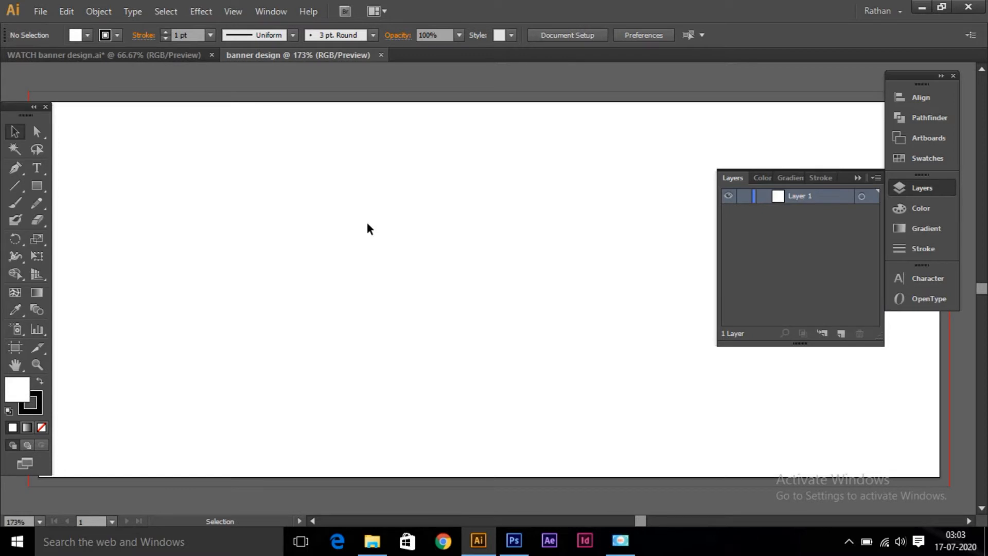
{"action": "key", "text": "ctrl+minus"}
{"action": "key", "text": "ctrl+minus"}
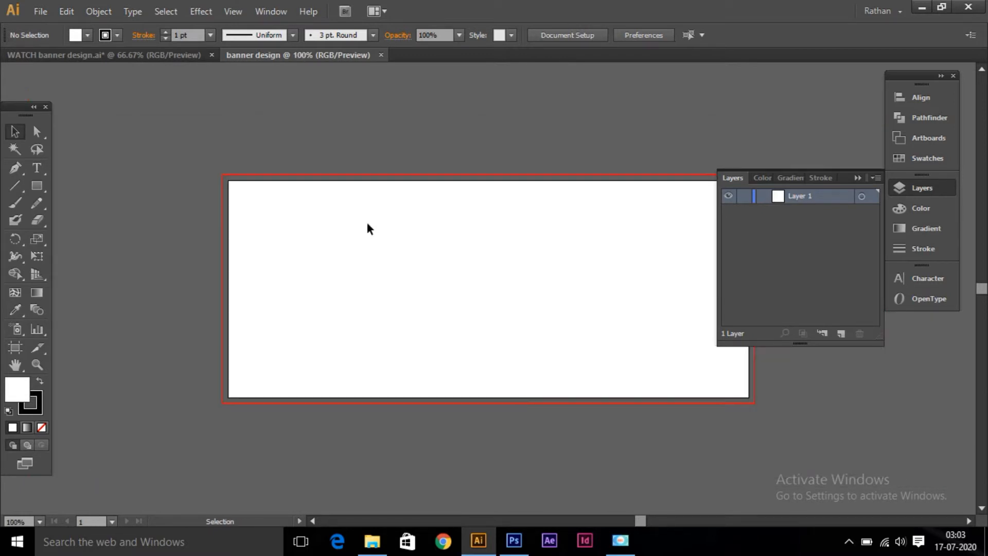
{"action": "left_click", "coordinate": [857, 178]}
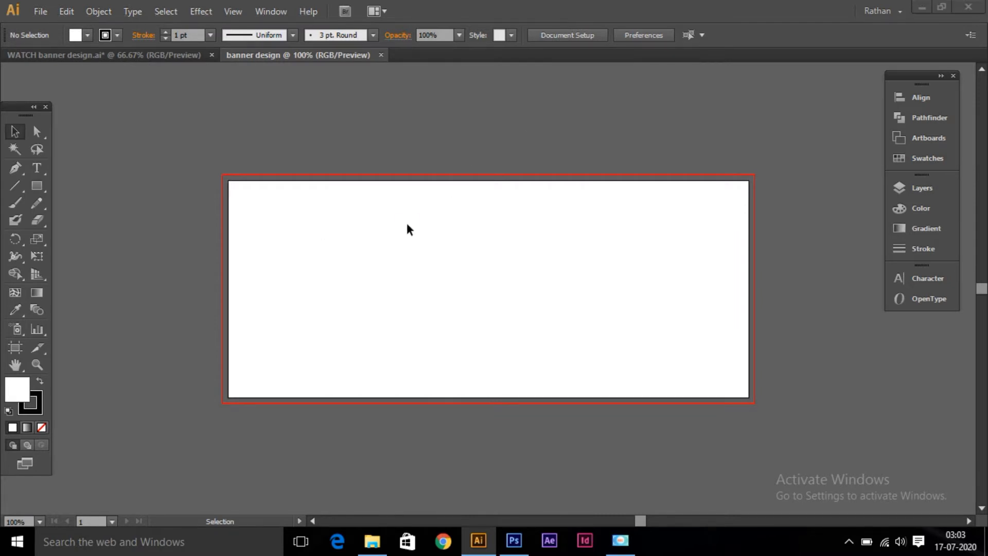
- Switch to Photoshop and copy the entire Huawei watch image
{"action": "key", "text": "alt+Tab"}
{"action": "key", "text": "alt+Tab"}
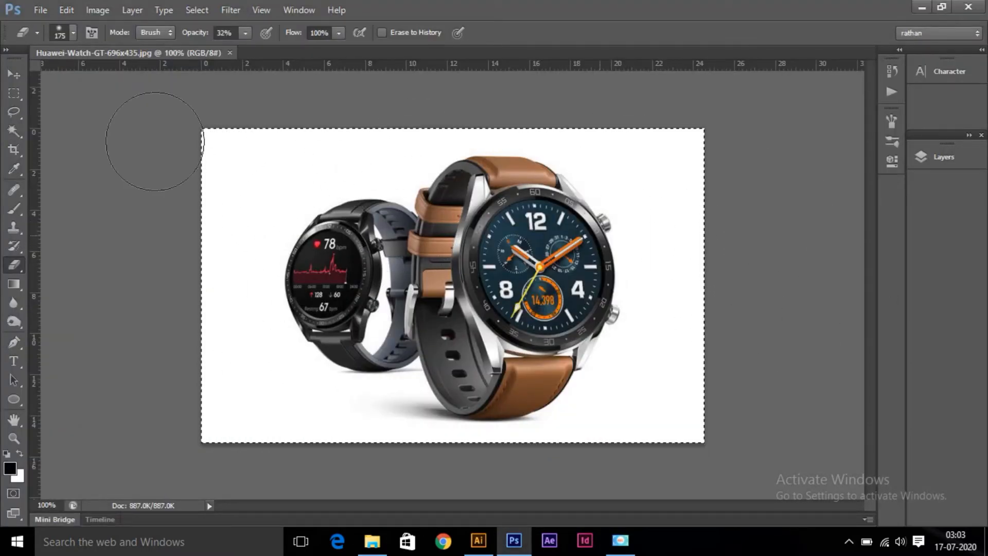
{"action": "left_click", "coordinate": [11, 76]}
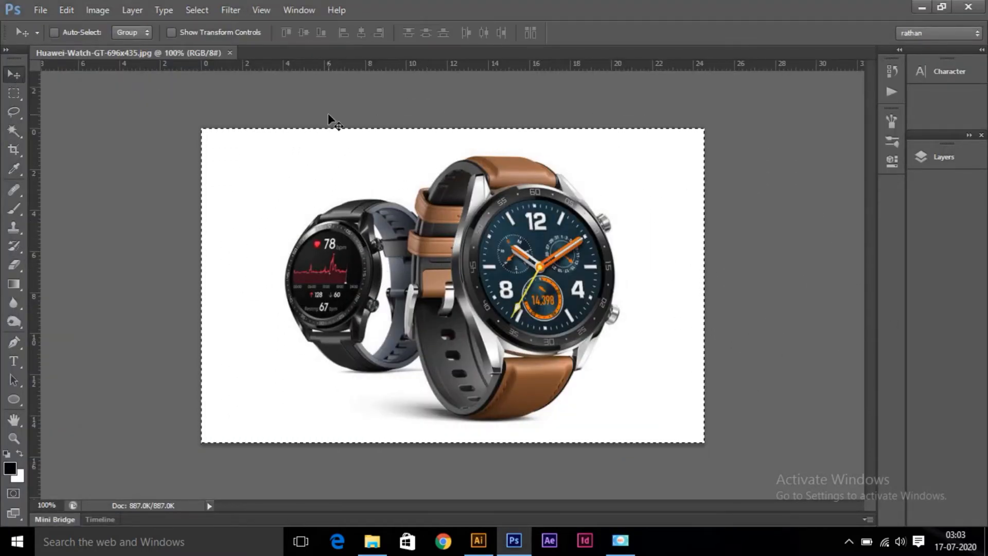
{"action": "key", "text": "ctrl+d"}
{"action": "key", "text": "ctrl+a"}
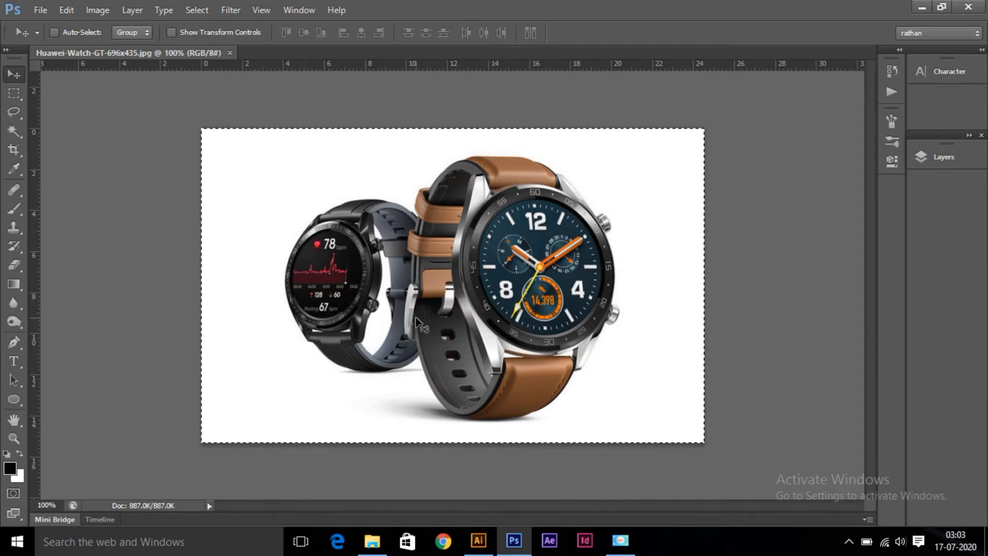
- Switch back to Illustrator and paste the watch image into the banner design document
{"action": "left_click", "coordinate": [480, 549]}
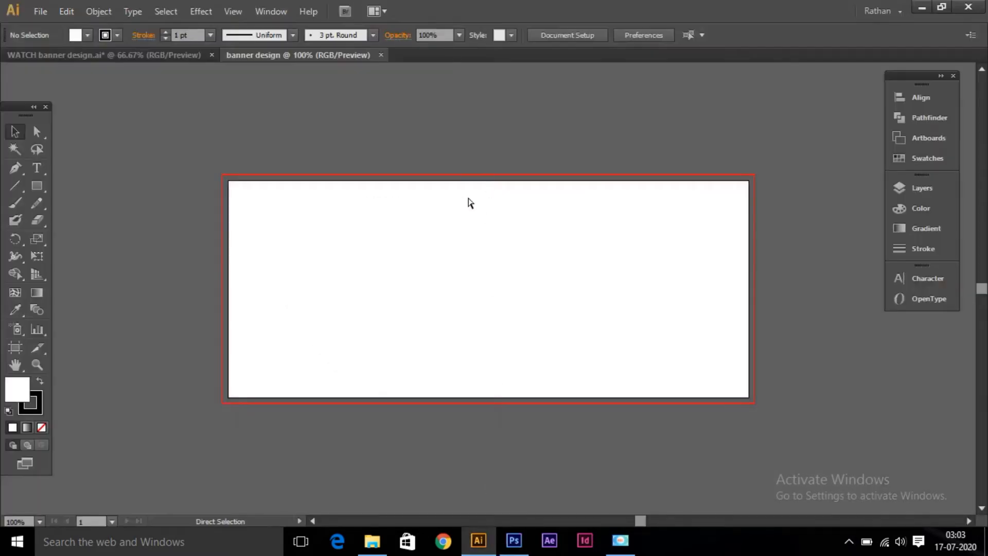
{"action": "key", "text": "ctrl+v"}
{"action": "key", "text": "ctrl+t"}
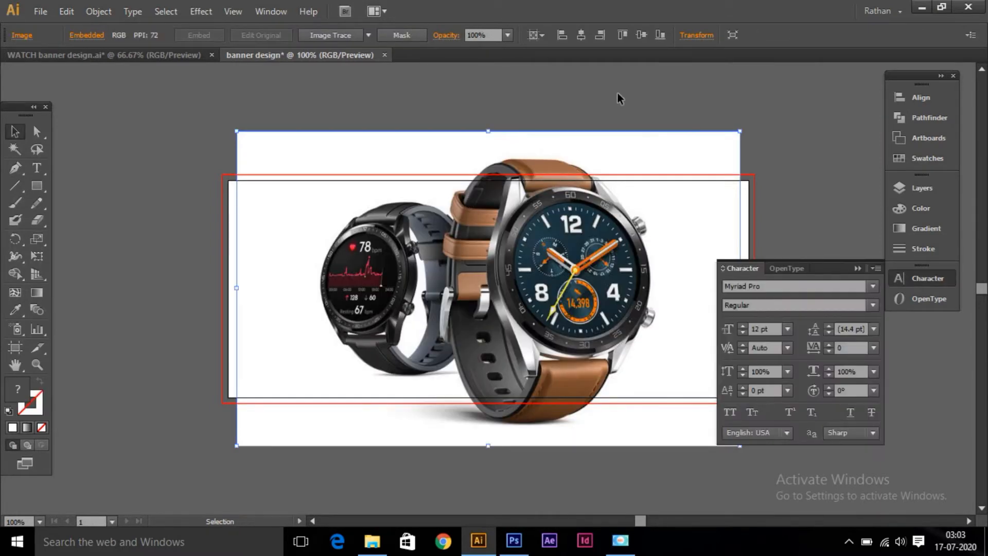
{"action": "left_click", "coordinate": [798, 147]}
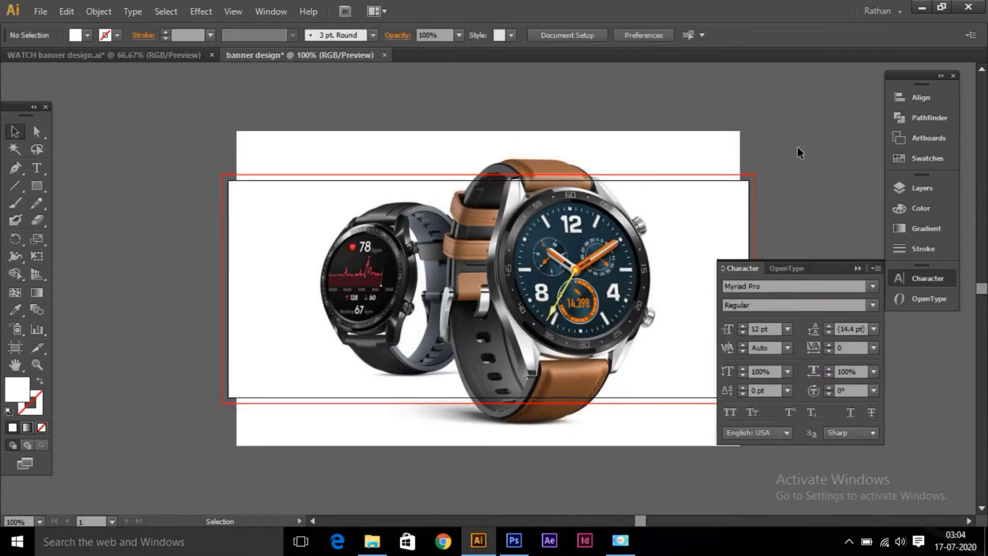
{"action": "left_click", "coordinate": [857, 268]}
- Scale the watch image to the artboard's height and position it so the watches fill the artboard's left half
{"action": "left_click", "coordinate": [739, 154]}
{"action": "left_click_drag", "start_coordinate": [739, 132], "coordinate": [643, 191]}
{"action": "left_click_drag", "start_coordinate": [564, 245], "coordinate": [345, 243]}
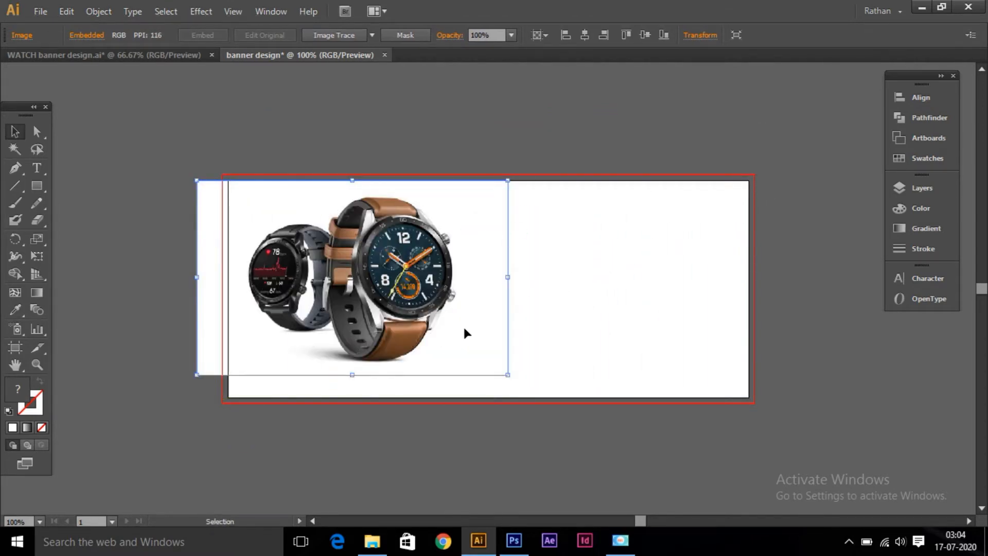
{"action": "left_click_drag", "start_coordinate": [507, 374], "coordinate": [519, 381]}
{"action": "left_click_drag", "start_coordinate": [415, 306], "coordinate": [414, 316]}
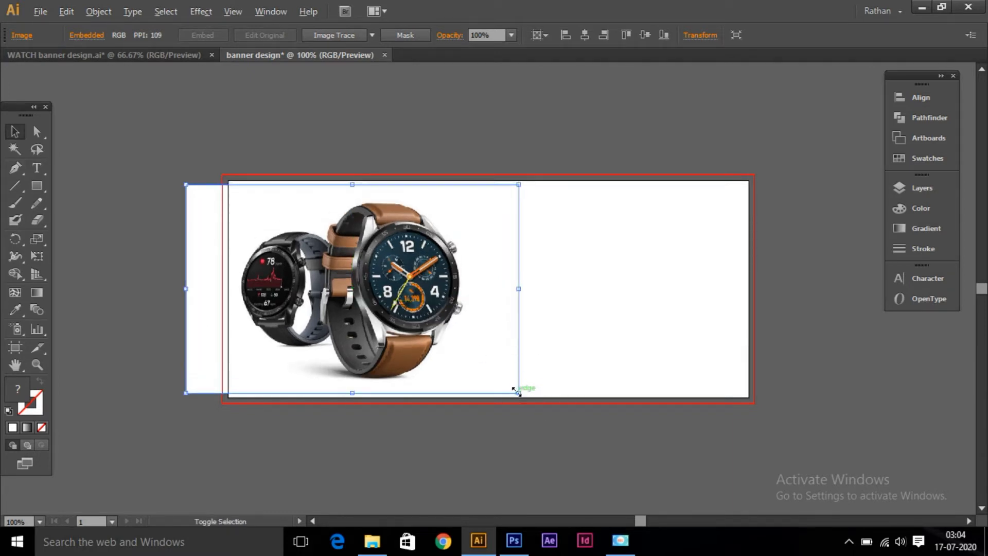
{"action": "left_click_drag", "start_coordinate": [519, 393], "coordinate": [526, 397]}
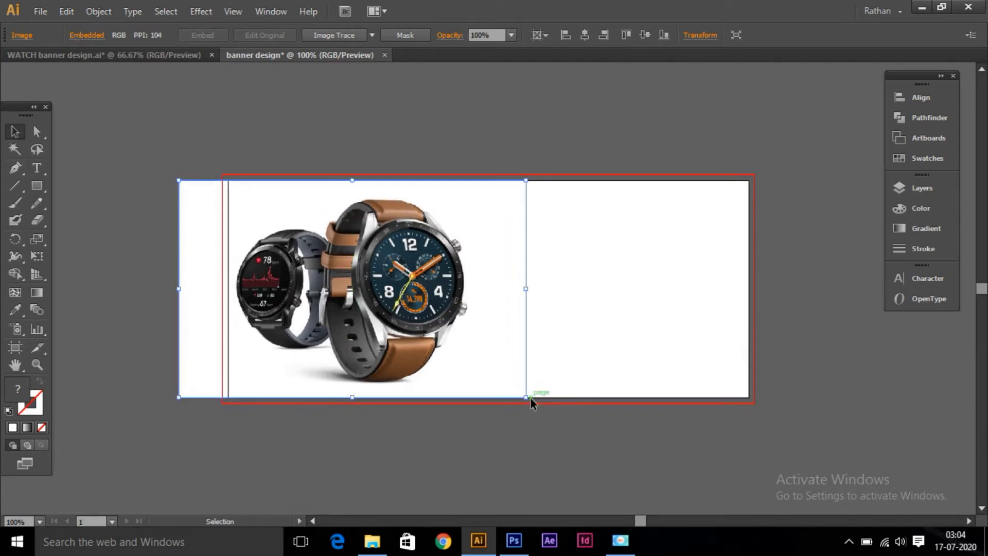
{"action": "key", "text": "Right"}
{"action": "key", "text": "Right"}
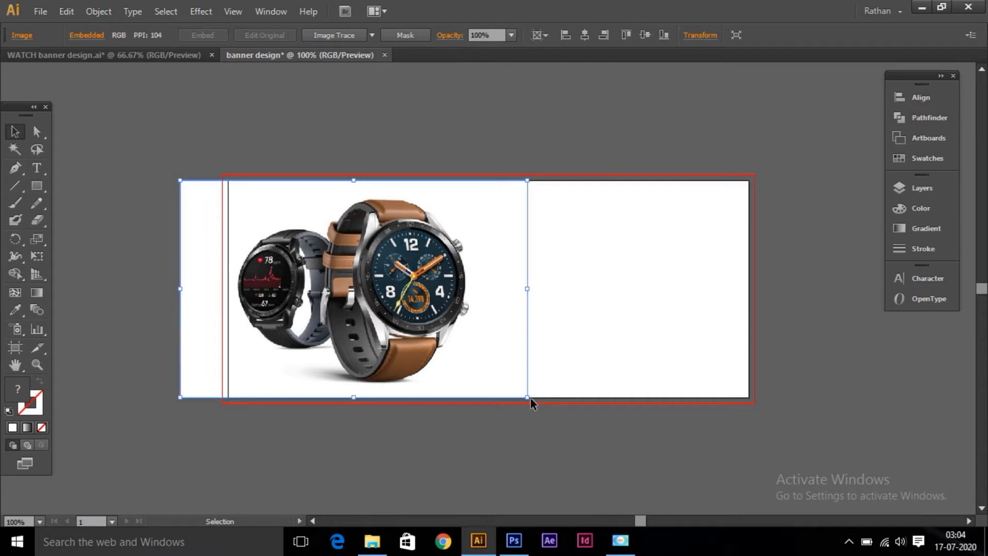
{"action": "key", "text": "Return"}
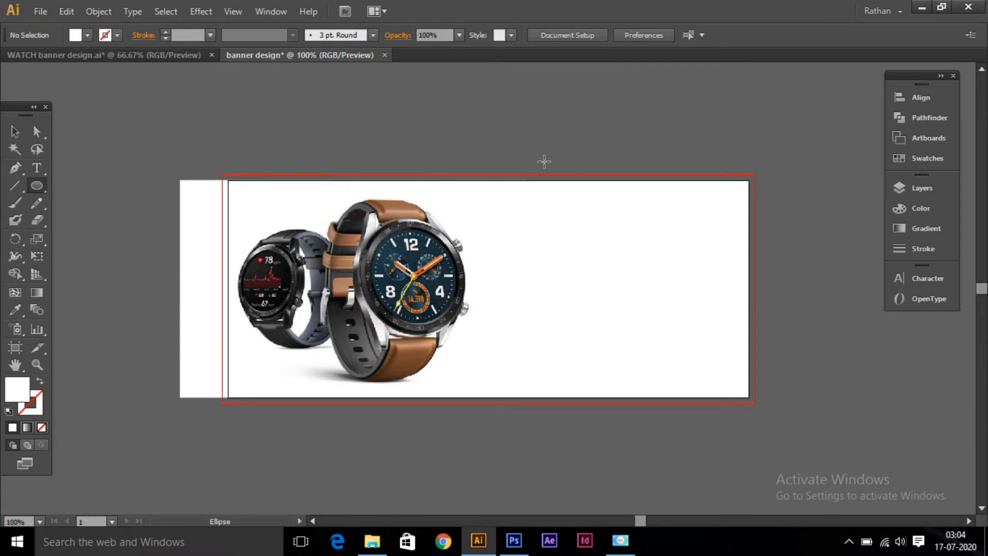
- Draw a large white circle without stroke over the artboard's right end and shift it slightly toward the watches
{"action": "left_click_drag", "start_coordinate": [545, 153], "coordinate": [704, 438]}
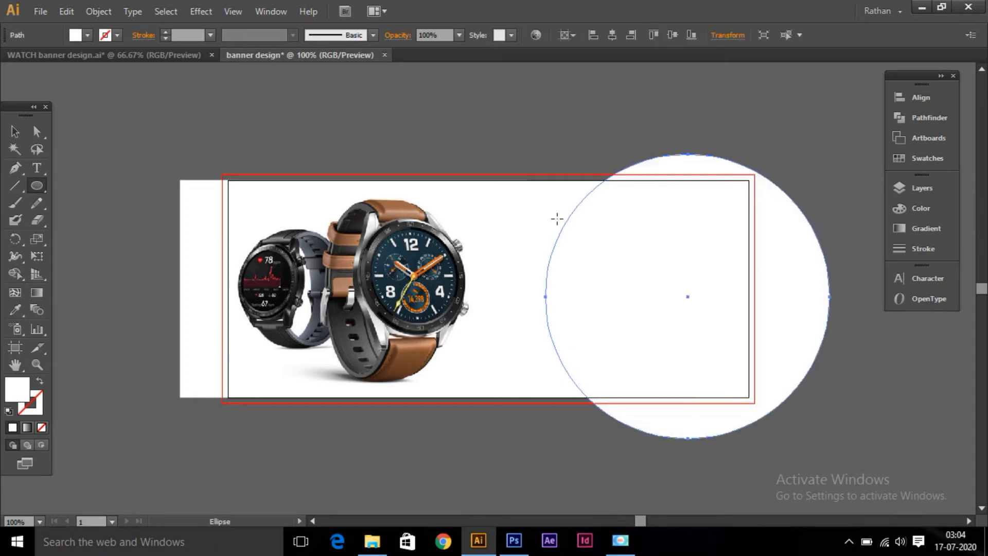
{"action": "left_click", "coordinate": [15, 131]}
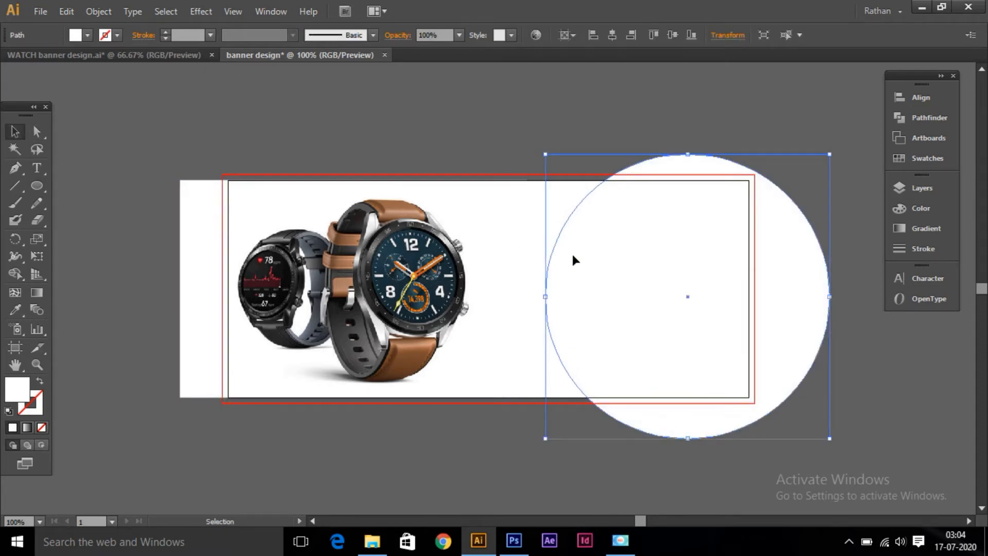
{"action": "left_click_drag", "start_coordinate": [601, 265], "coordinate": [566, 266]}
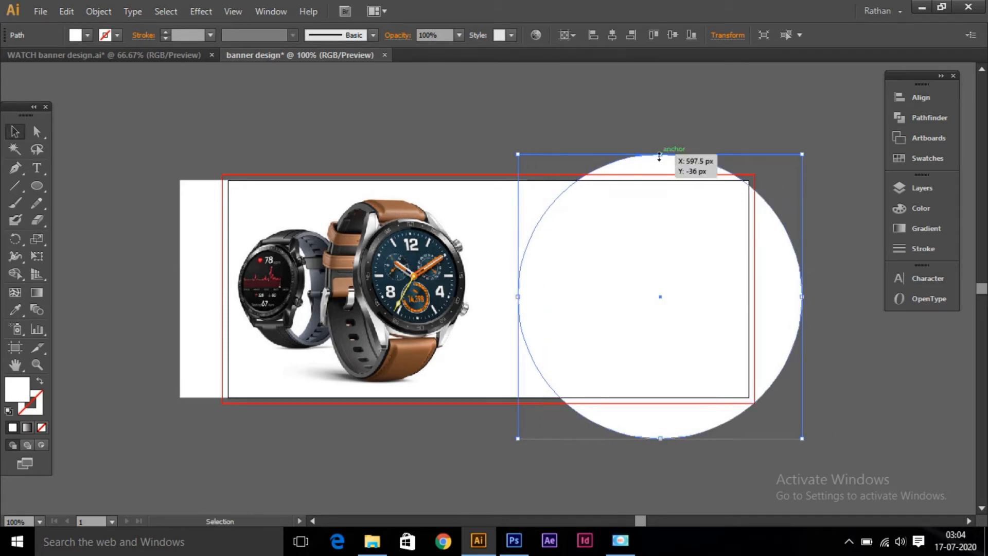
- Enlarge the white circle so it extends further above, below and beyond the artboard's right edge
{"action": "left_click_drag", "start_coordinate": [801, 154], "coordinate": [818, 139]}
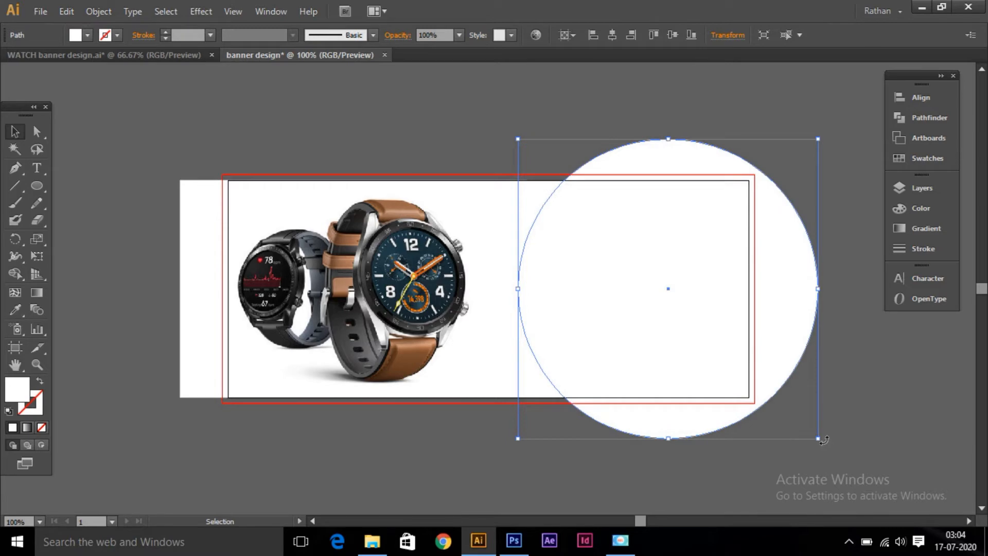
{"action": "left_click", "coordinate": [822, 440]}
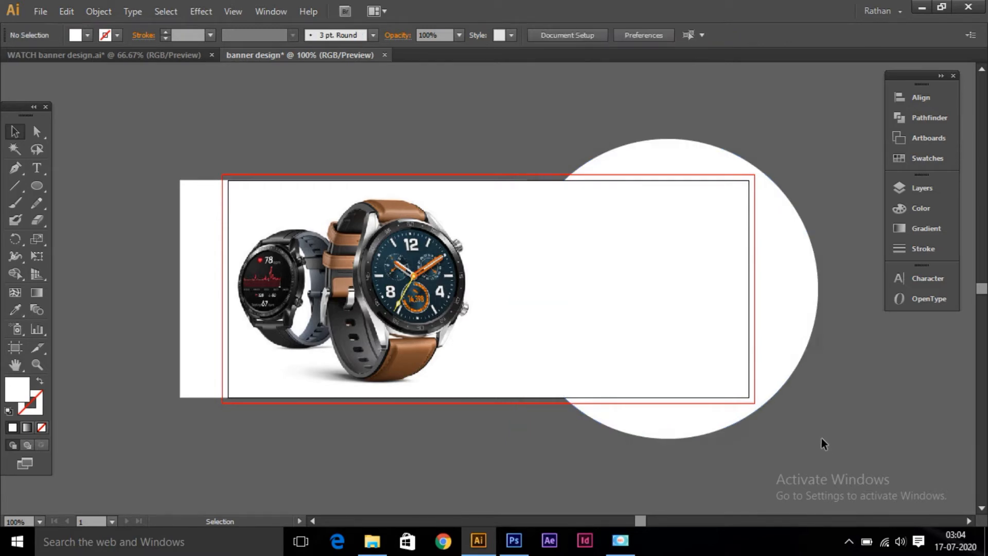
{"action": "left_click", "coordinate": [796, 339]}
{"action": "left_click_drag", "start_coordinate": [818, 439], "coordinate": [840, 471]}
- Nudge the white circle up and slightly left so it is roughly centred vertically on the artboard
{"action": "key", "text": "Right"}
{"action": "key", "text": "Right"}
{"action": "key", "text": "Right"}
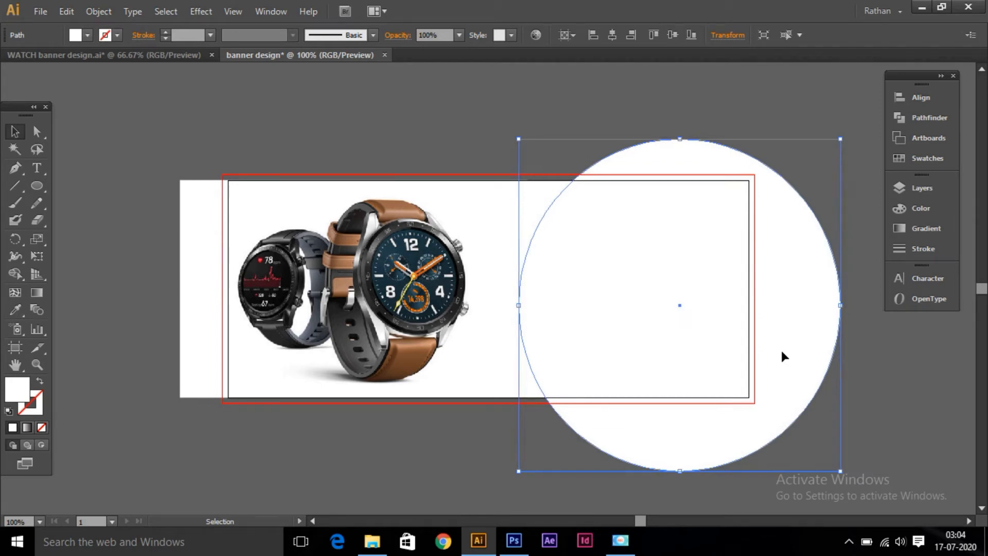
{"action": "key", "text": "shift+Up"}
{"action": "key", "text": "shift+Right"}
{"action": "key", "text": "shift+Right"}
{"action": "key", "text": "shift+Right"}
{"action": "key", "text": "shift+Up"}
{"action": "key", "text": "shift+Left"}
{"action": "key", "text": "shift+Left"}
{"action": "key", "text": "shift+Left"}
{"action": "key", "text": "shift+Left"}
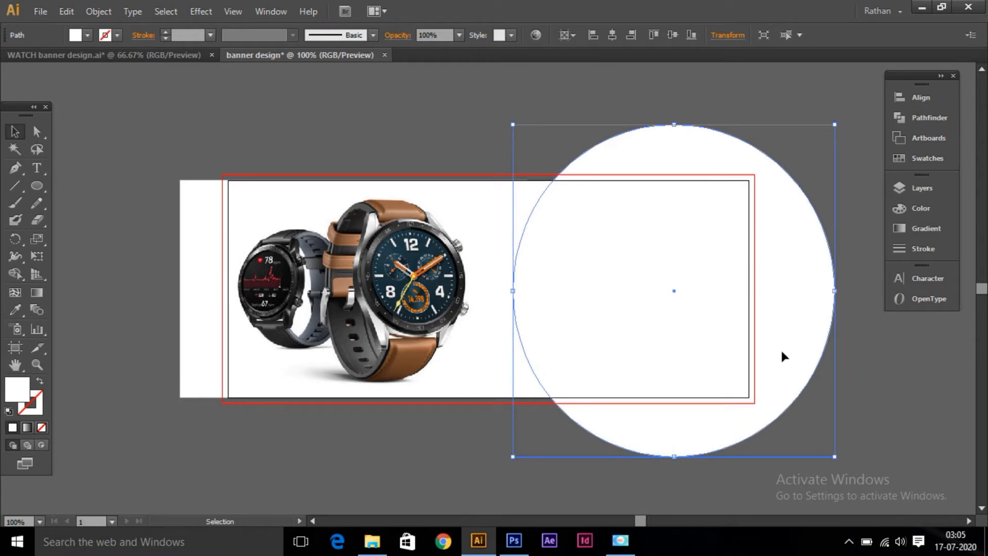
{"action": "left_click", "coordinate": [319, 128]}
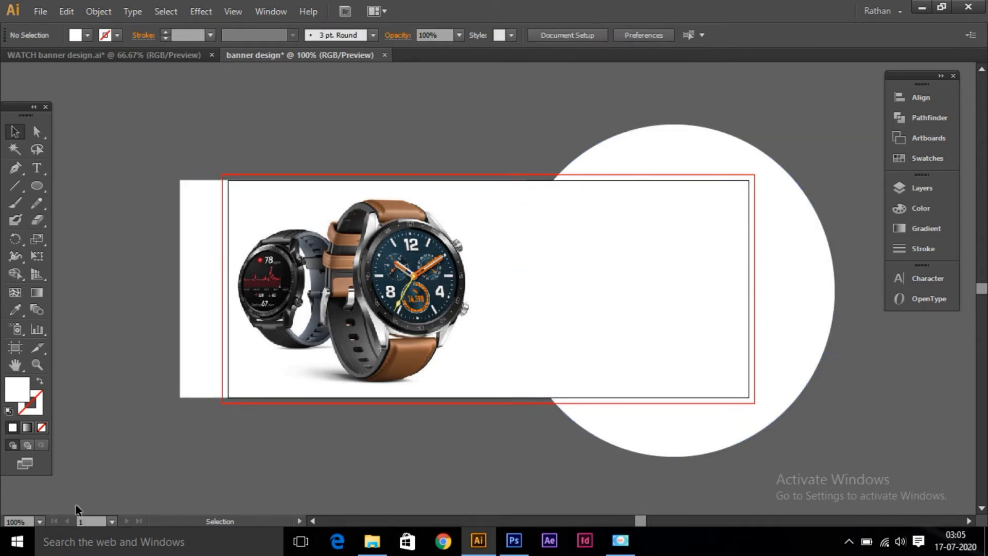
- Try to set the fill colour to red f70606 with no object selected
{"action": "double_click", "coordinate": [17, 389]}
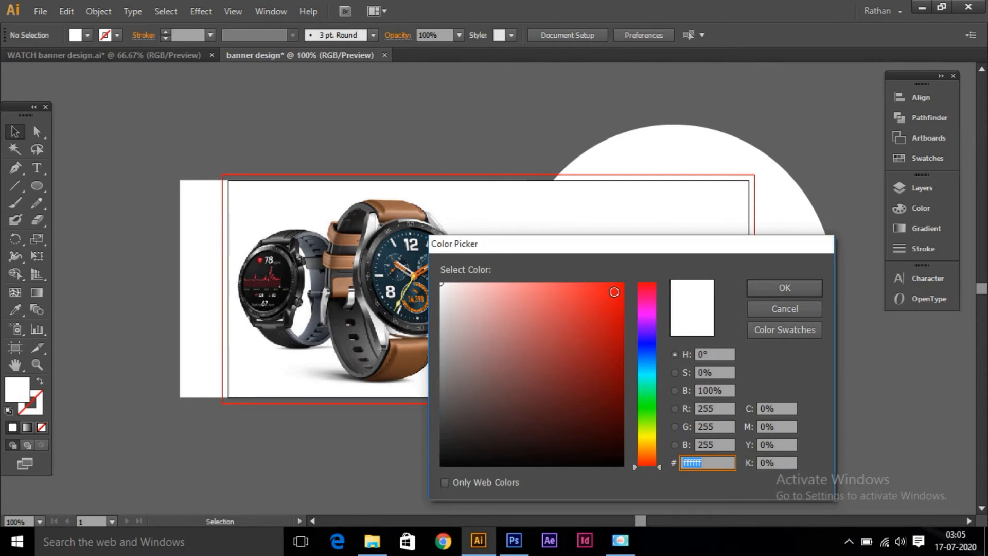
{"action": "left_click", "coordinate": [620, 288]}
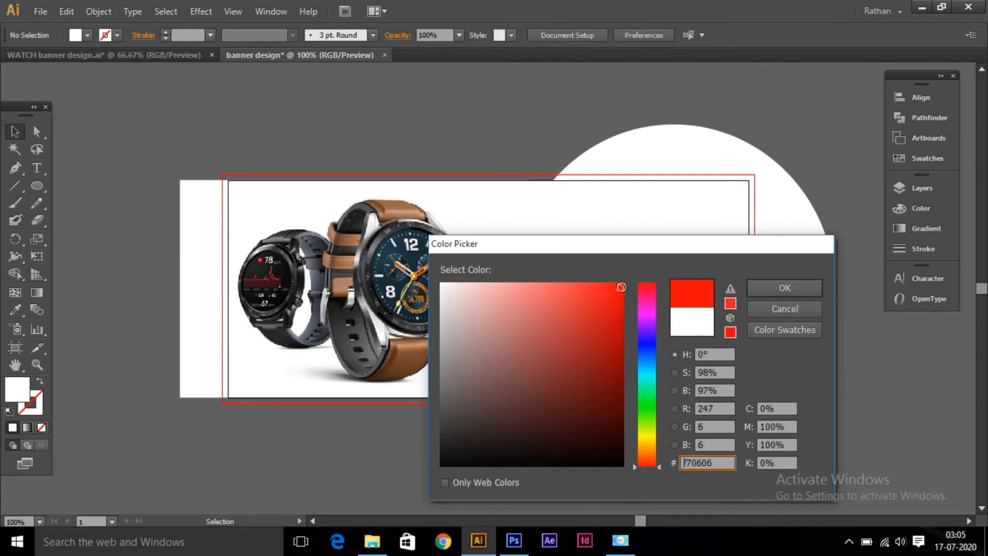
{"action": "left_click", "coordinate": [799, 289]}
- Fill the white circle with red f70b0b
{"action": "left_click", "coordinate": [741, 263]}
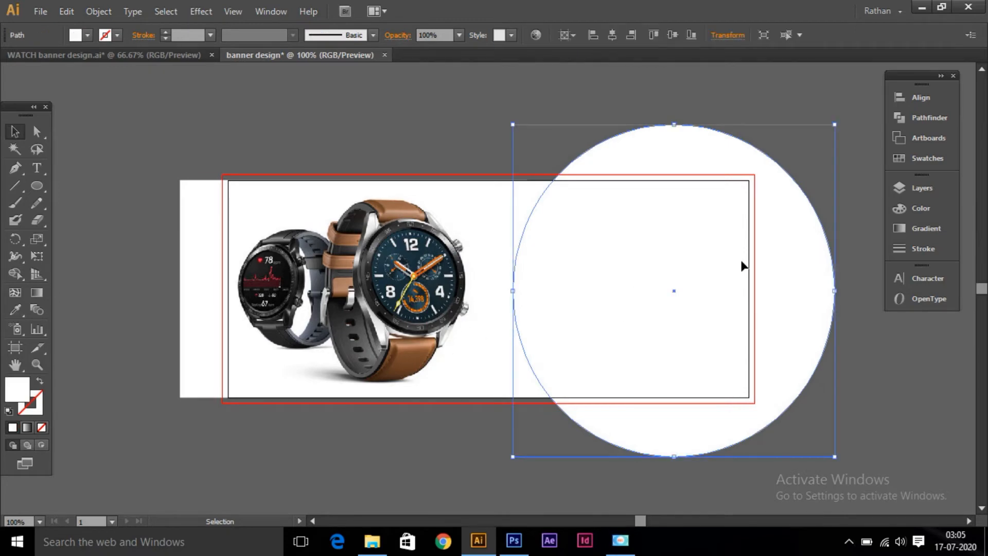
{"action": "double_click", "coordinate": [24, 394]}
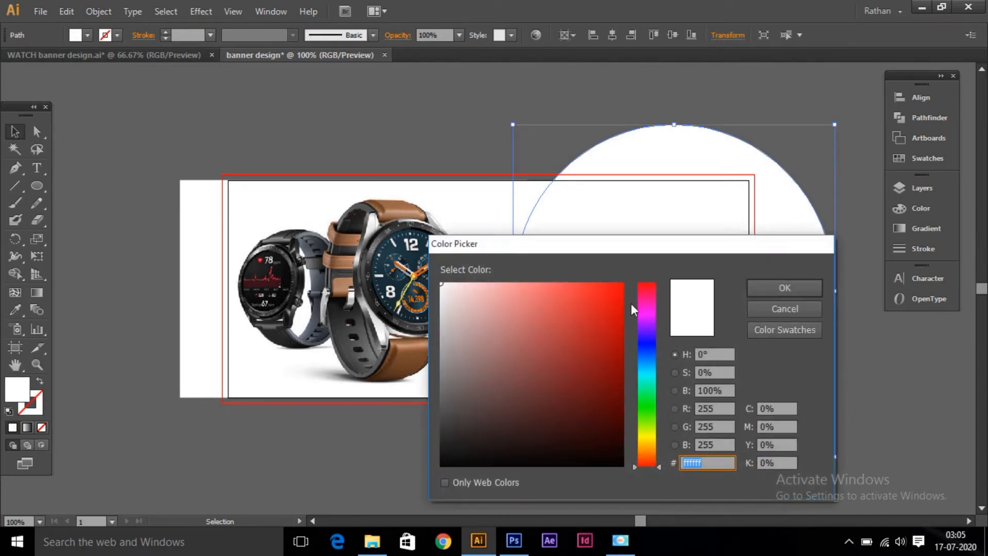
{"action": "left_click", "coordinate": [616, 288]}
{"action": "left_click", "coordinate": [812, 288]}
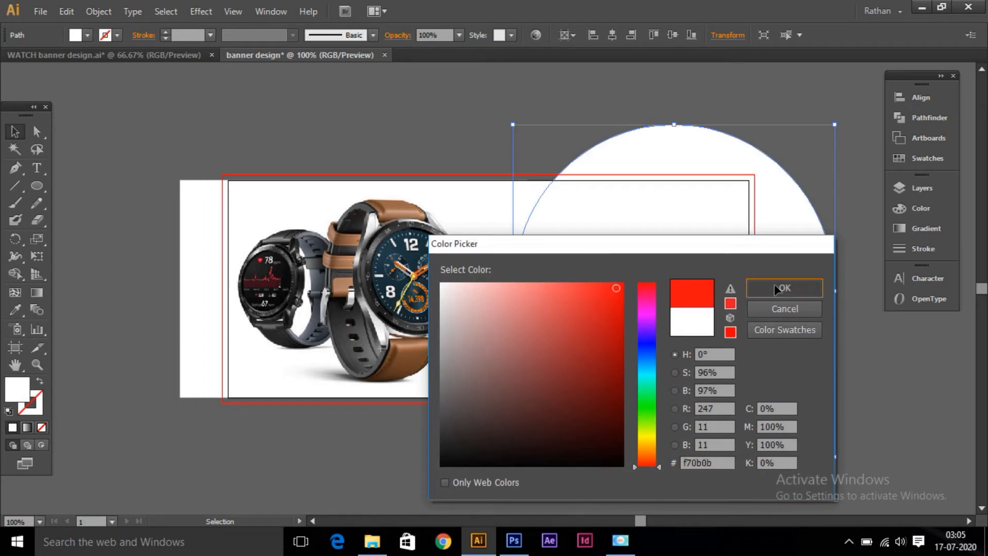
{"action": "left_click", "coordinate": [312, 107]}
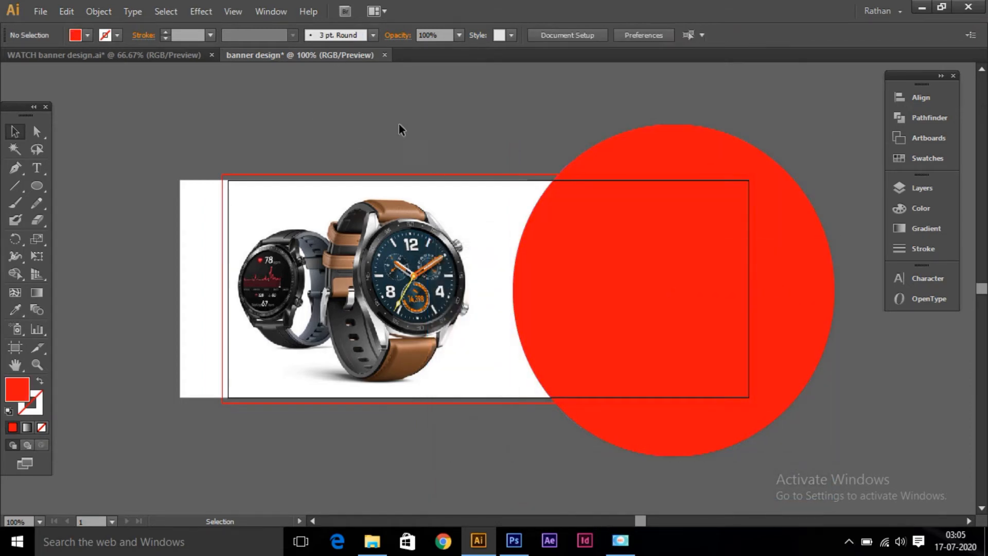
- Duplicate the red circle and place the copy over the artboard's left end, partly covering the watches
{"action": "left_click", "coordinate": [710, 151]}
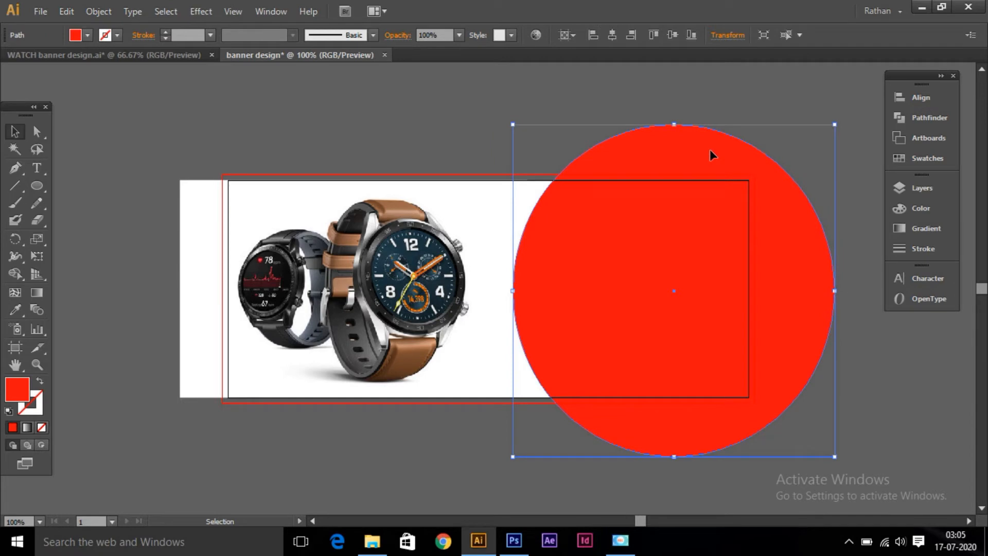
{"action": "key", "text": "a"}
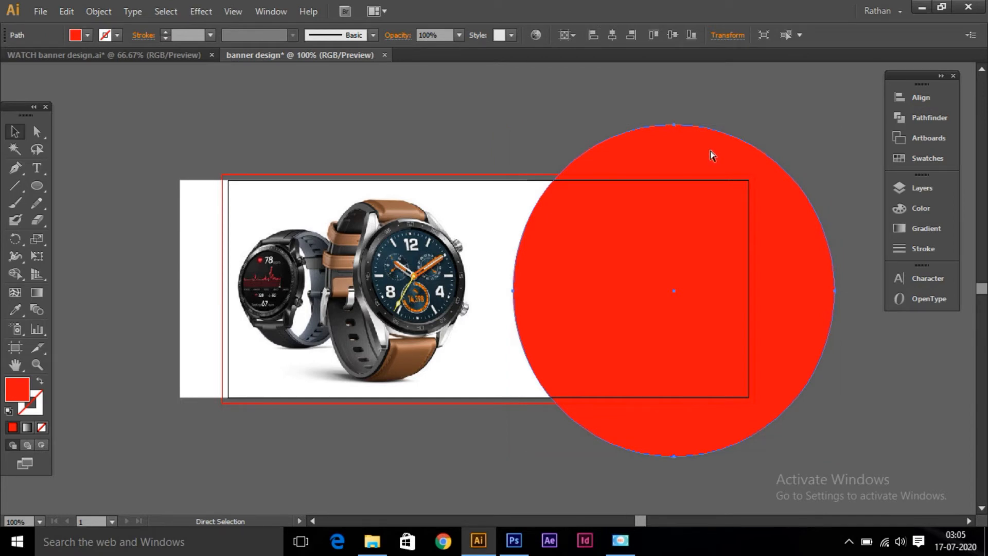
{"action": "key", "text": "ctrl+c"}
{"action": "key", "text": "ctrl+v"}
{"action": "key", "text": "v"}
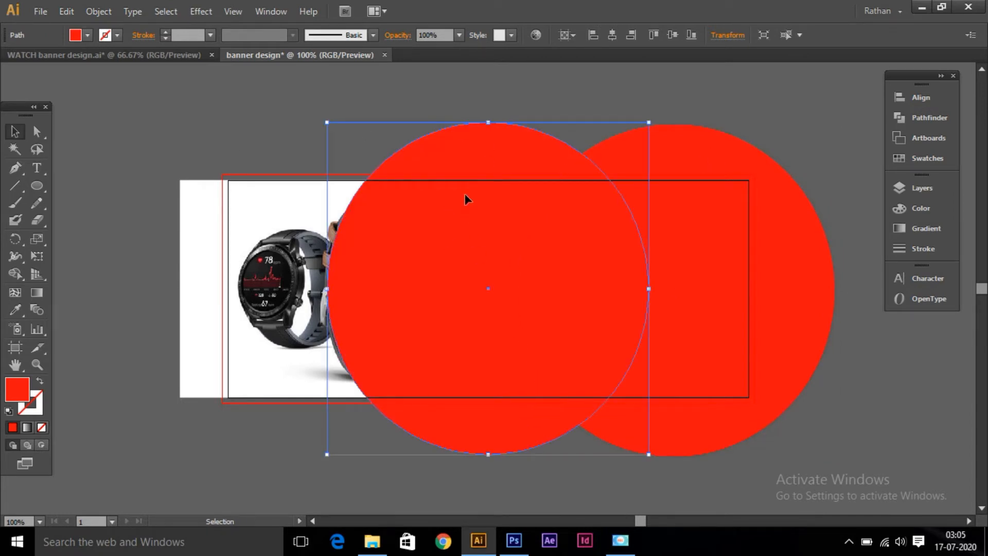
{"action": "left_click_drag", "start_coordinate": [480, 237], "coordinate": [185, 265]}
- Reshape the right red circle into a wide ellipse by reducing its height and extending it to the right
{"action": "left_click", "coordinate": [690, 140]}
{"action": "left_click_drag", "start_coordinate": [675, 125], "coordinate": [674, 147]}
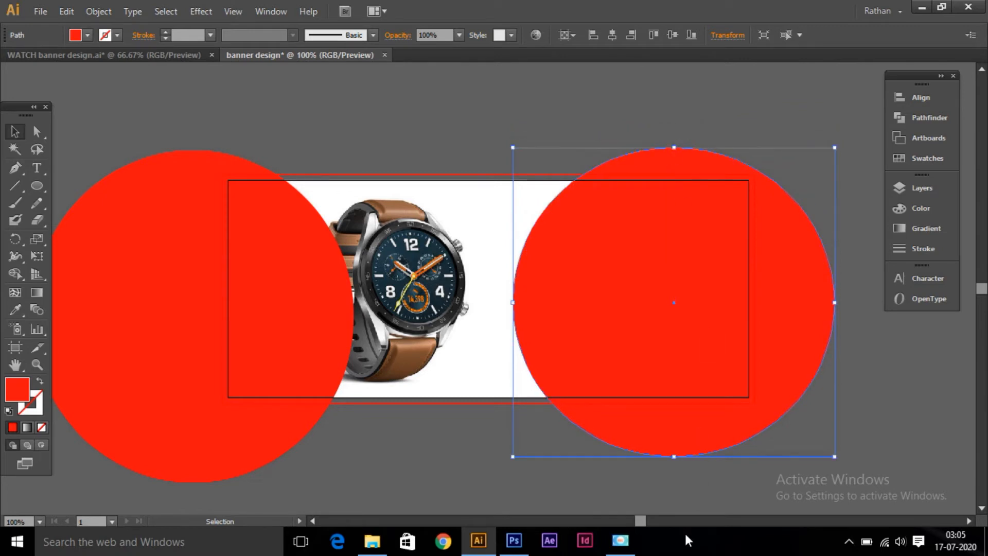
{"action": "left_click_drag", "start_coordinate": [674, 458], "coordinate": [680, 416]}
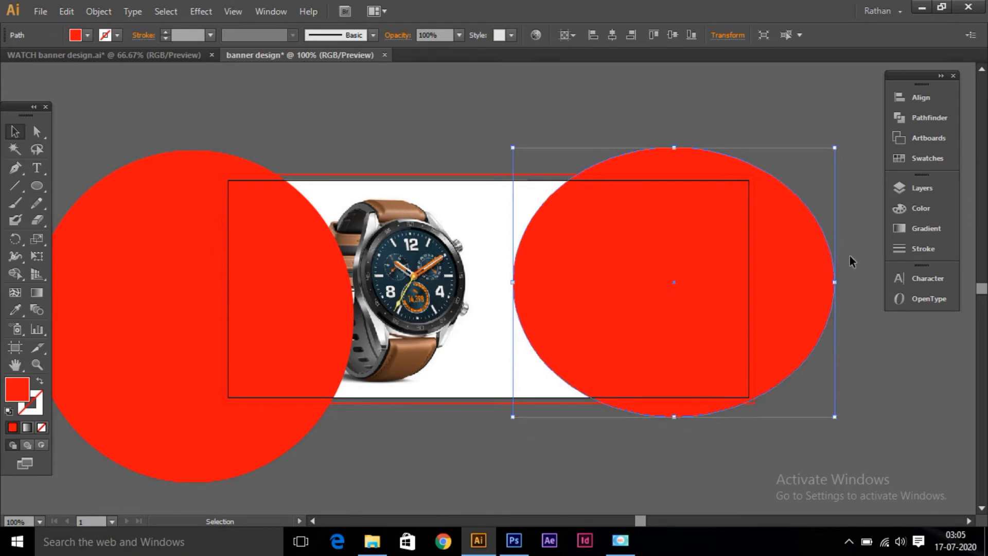
{"action": "left_click_drag", "start_coordinate": [835, 283], "coordinate": [882, 282]}
- Nudge the red ellipse left so its edge sits closer to the watches
{"action": "key", "text": "Left"}
{"action": "key", "text": "Left"}
{"action": "key", "text": "Left"}
{"action": "key", "text": "Left"}
{"action": "key", "text": "Left"}
{"action": "key", "text": "Left"}
{"action": "key", "text": "Left"}
{"action": "key", "text": "Left"}
{"action": "key", "text": "Left"}
{"action": "key", "text": "Left"}
{"action": "key", "text": "Left"}
{"action": "key", "text": "Left"}
{"action": "key", "text": "Left"}
{"action": "key", "text": "Left"}
{"action": "key", "text": "Left"}
{"action": "key", "text": "Left"}
{"action": "key", "text": "Left"}
{"action": "key", "text": "Left"}
{"action": "key", "text": "Left"}
{"action": "key", "text": "Left"}
{"action": "key", "text": "Left"}
{"action": "key", "text": "Left"}
{"action": "key", "text": "Left"}
{"action": "key", "text": "Left"}
{"action": "key", "text": "Left"}
{"action": "key", "text": "Left"}
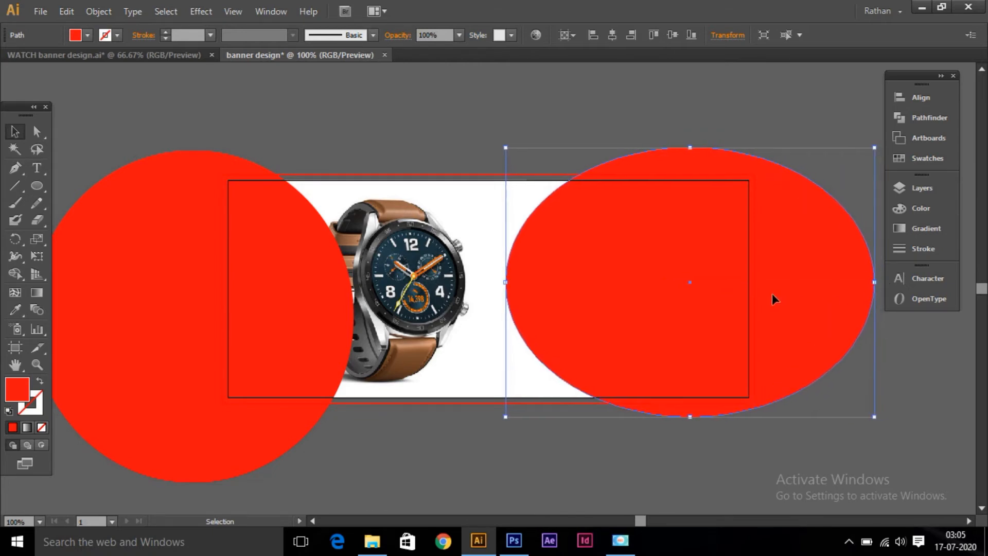
{"action": "key", "text": "Left"}
{"action": "key", "text": "Left"}
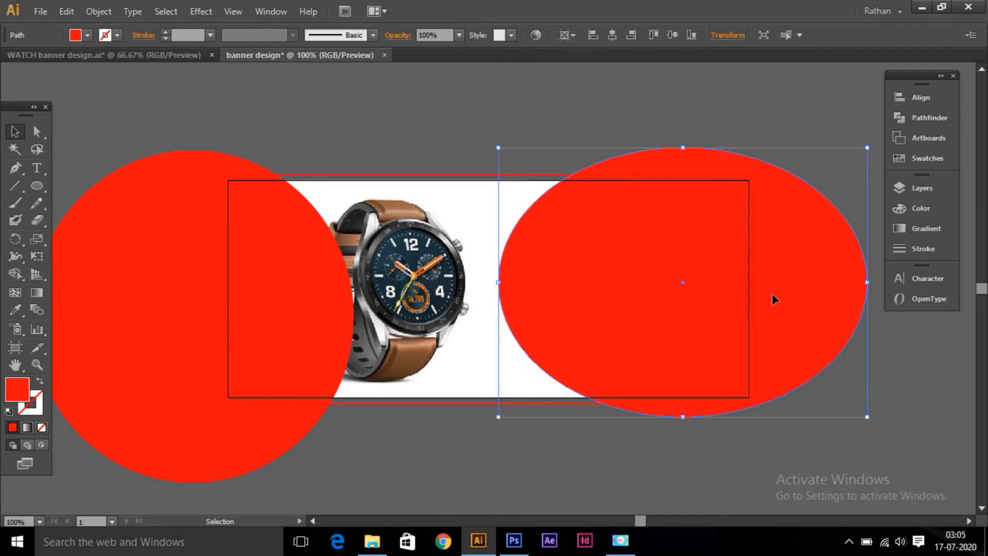
- Position the red circle behind the ellipse so it extends past the ellipse's left side, and fill the circle black
{"action": "key", "text": "Left"}
{"action": "key", "text": "Left"}
{"action": "key", "text": "Left"}
{"action": "key", "text": "Left"}
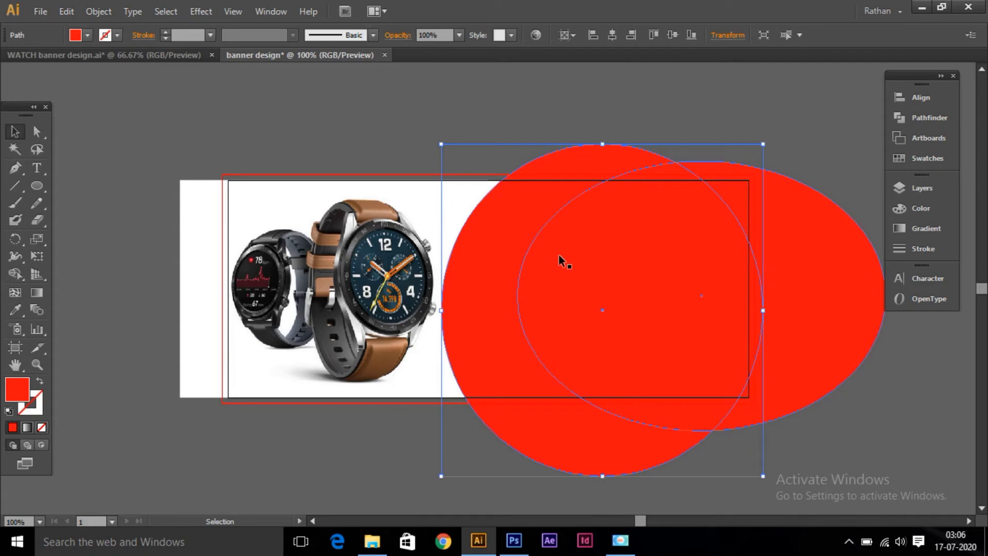
{"action": "left_click", "coordinate": [87, 35]}
{"action": "left_click", "coordinate": [41, 60]}
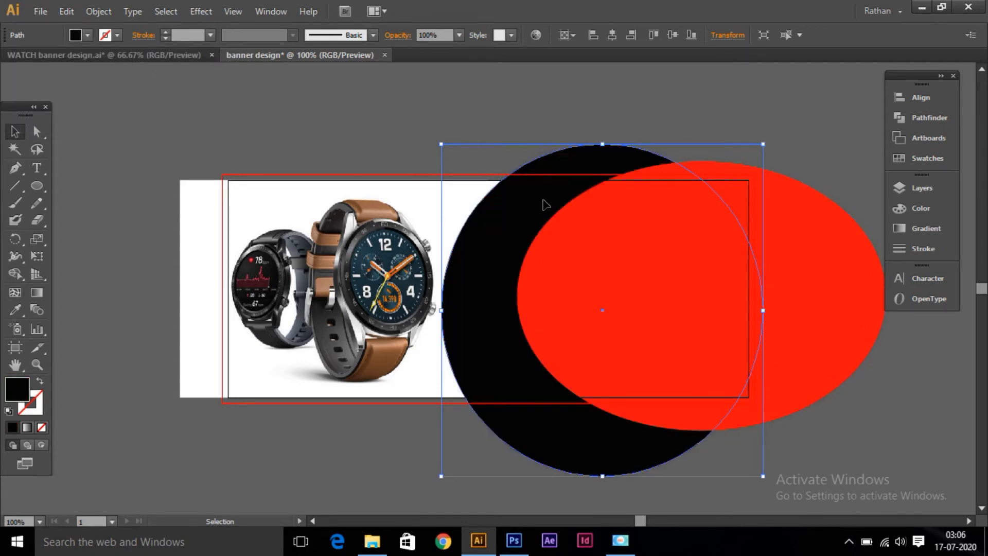
- Move the black circle right and up, and reduce its height from both ends to roughly match the red ellipse
{"action": "mouse_move", "coordinate": [502, 223]}
{"action": "left_mouse_down"}
{"action": "mouse_move", "coordinate": [544, 202]}
{"action": "mouse_move", "coordinate": [520, 231]}
{"action": "left_mouse_up"}
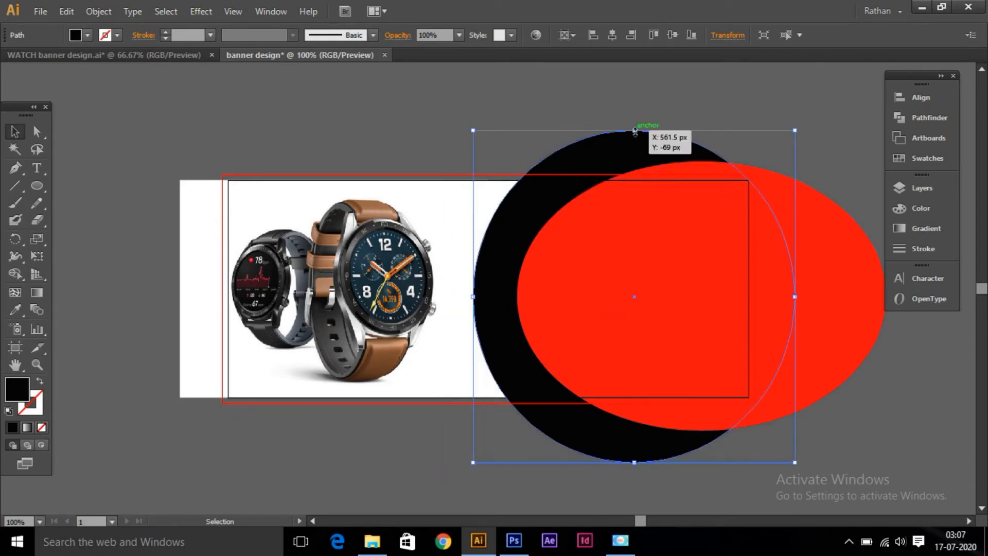
{"action": "left_click_drag", "start_coordinate": [635, 131], "coordinate": [636, 155]}
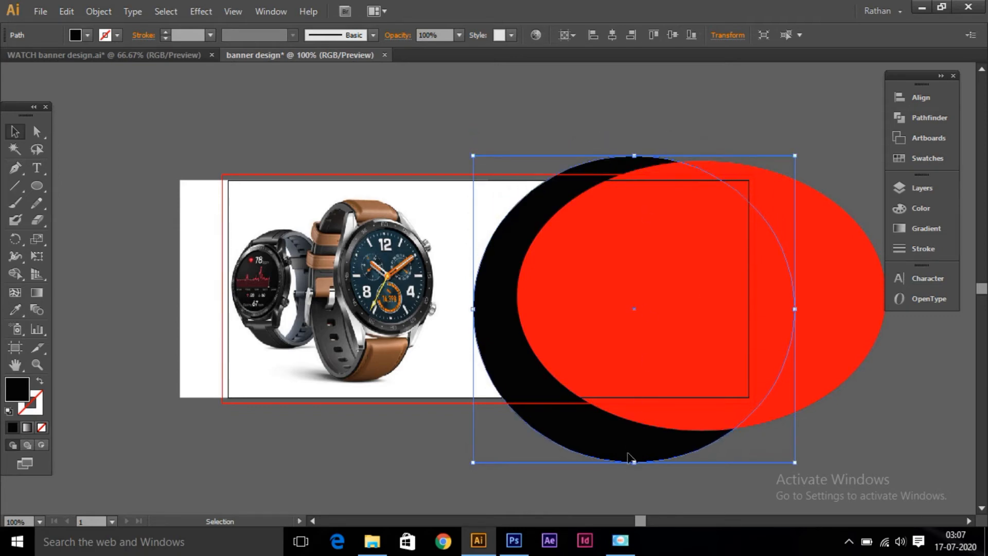
{"action": "left_click_drag", "start_coordinate": [636, 466], "coordinate": [635, 435]}
- Remove the circle's fill and give it a red stroke
{"action": "left_click", "coordinate": [87, 35]}
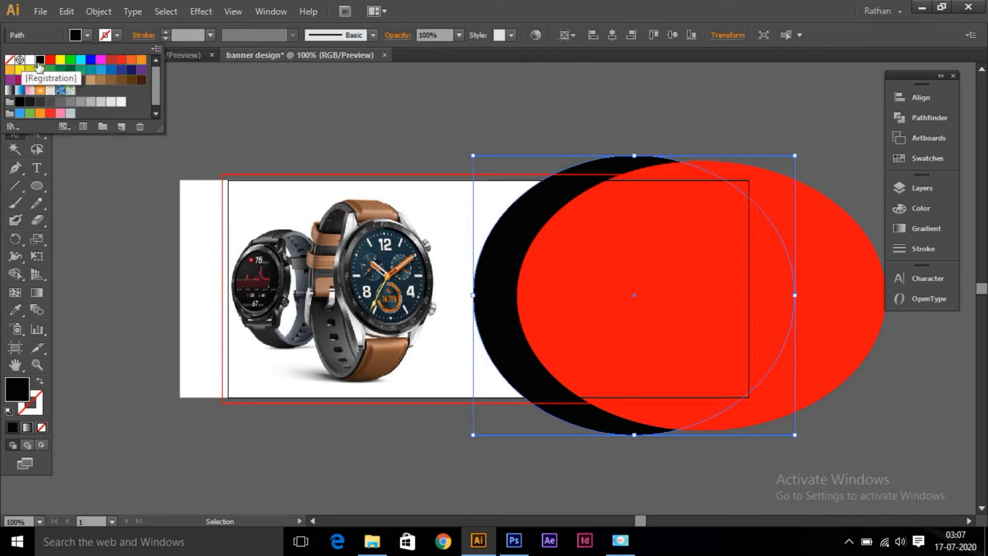
{"action": "left_click", "coordinate": [50, 59]}
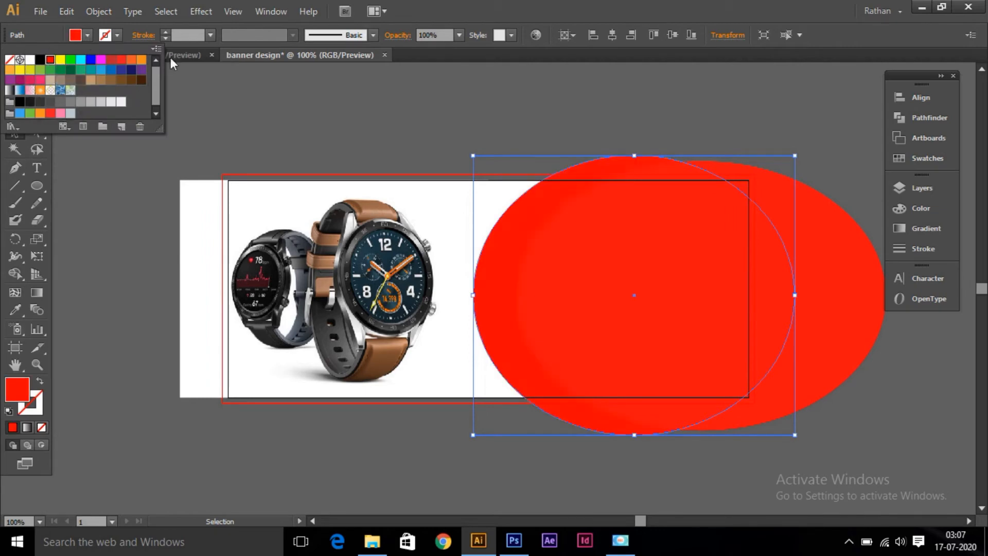
{"action": "left_click", "coordinate": [87, 35]}
{"action": "left_click", "coordinate": [9, 60]}
{"action": "left_click", "coordinate": [87, 35]}
{"action": "left_click", "coordinate": [118, 35]}
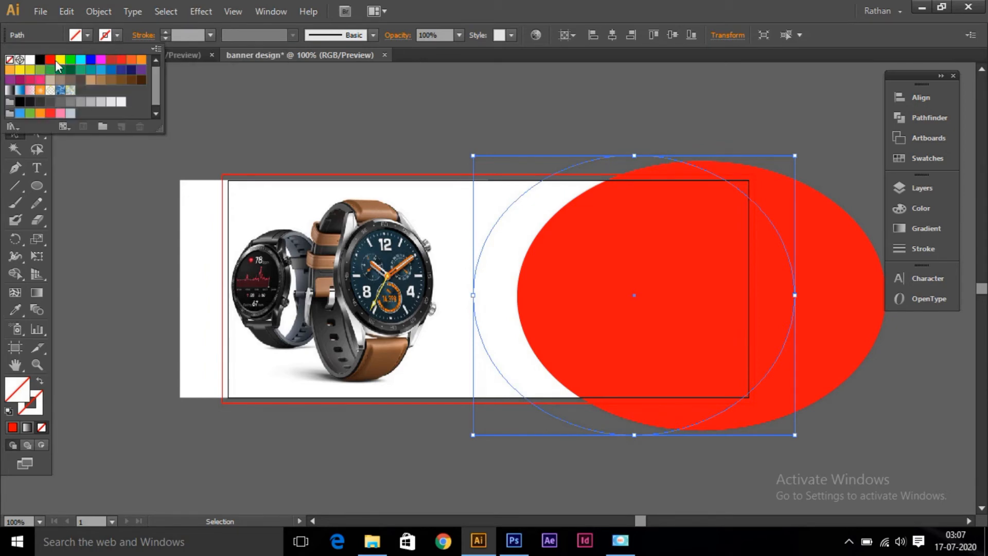
{"action": "left_click", "coordinate": [50, 60]}
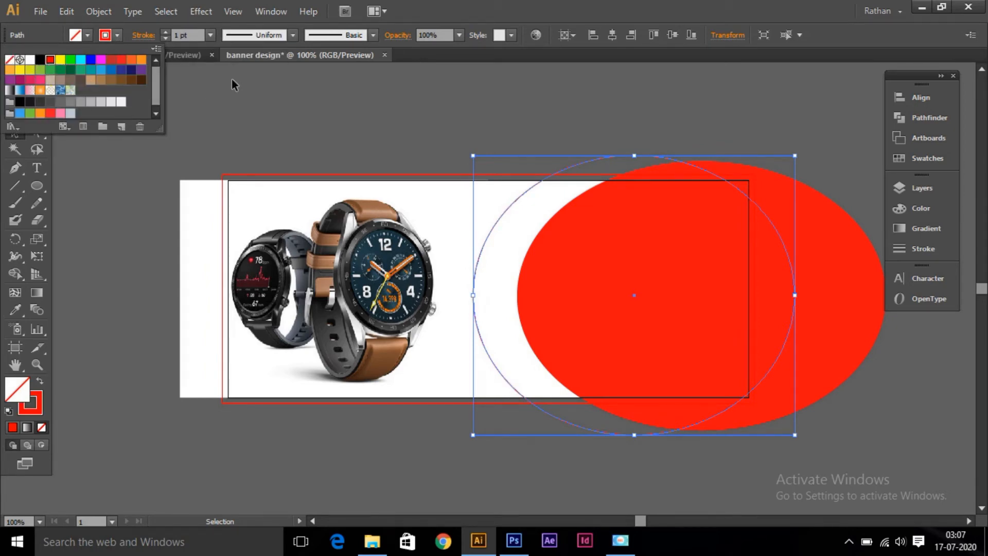
{"action": "left_click", "coordinate": [235, 78]}
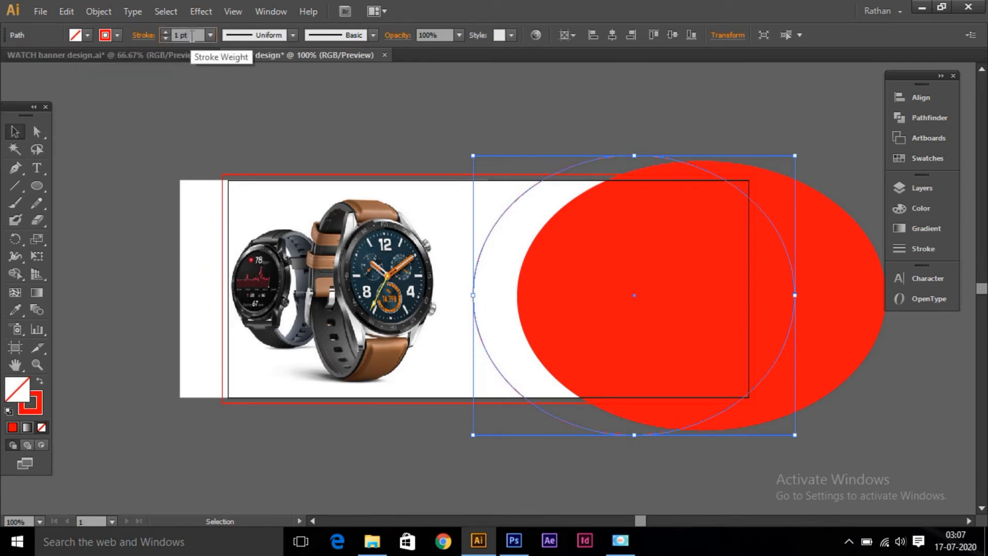
- Set the circle outline's stroke weight to 8 pt
{"action": "left_click", "coordinate": [192, 35]}
{"action": "key", "text": "Up"}
{"action": "key", "text": "Up"}
{"action": "key", "text": "Up"}
{"action": "key", "text": "Up"}
{"action": "key", "text": "Up"}
{"action": "key", "text": "Up"}
{"action": "key", "text": "Up"}
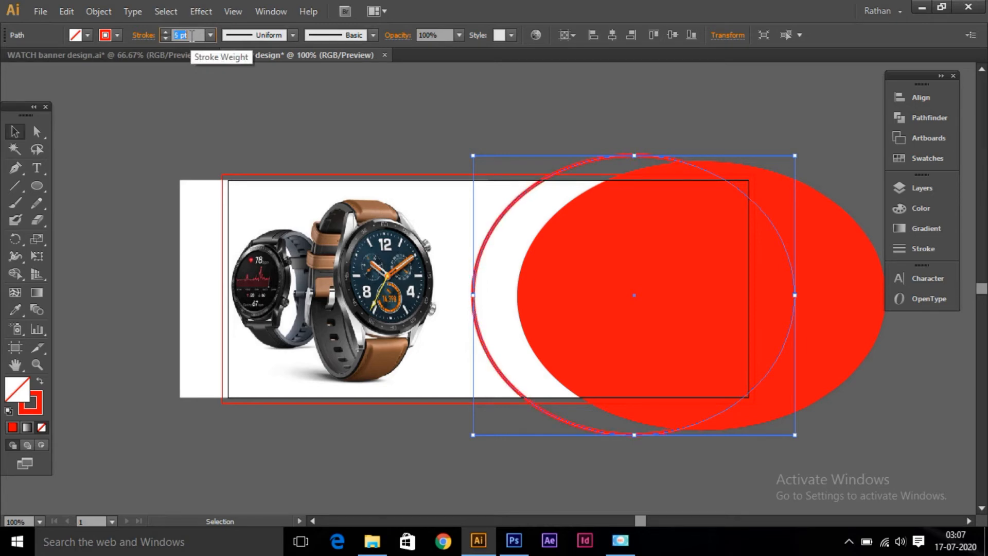
{"action": "key", "text": "Up"}
{"action": "key", "text": "Up"}
{"action": "key", "text": "Up"}
{"action": "key", "text": "Down"}
{"action": "key", "text": "Down"}
{"action": "key", "text": "Down"}
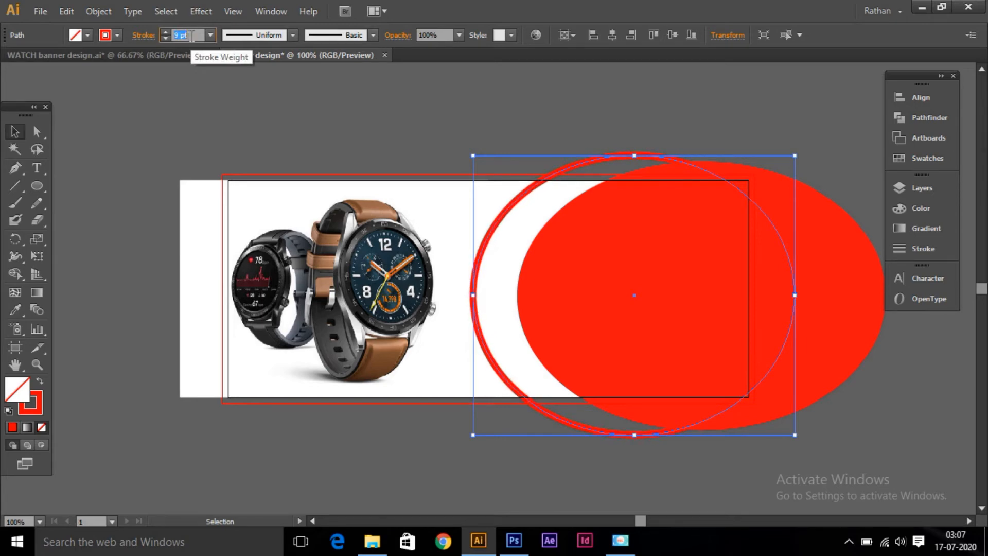
{"action": "left_click", "coordinate": [289, 100]}
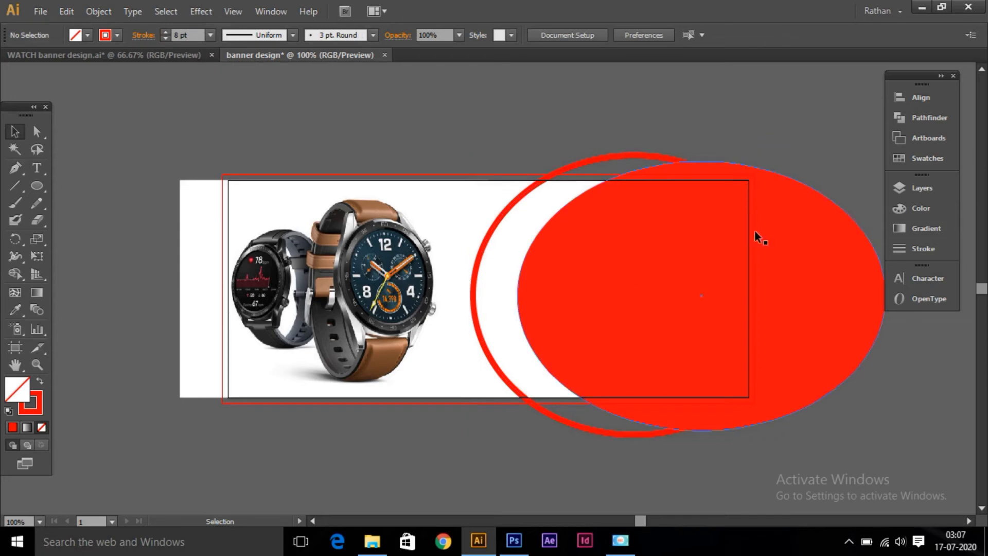
- Try to shift the red circle outline right until it meets the ellipse's left edge
{"action": "left_click", "coordinate": [535, 193]}
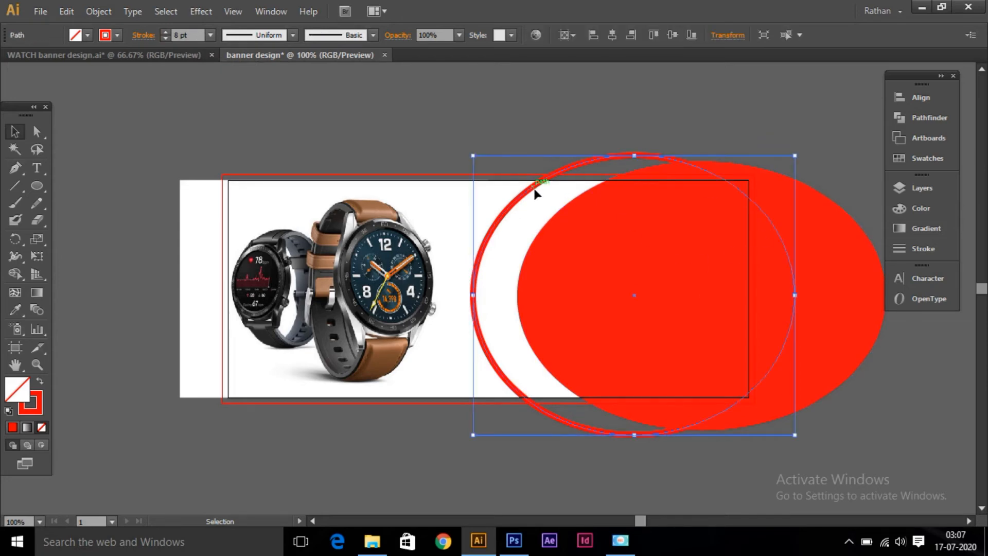
{"action": "key", "text": "shift+Right"}
{"action": "key", "text": "shift+Right"}
{"action": "key", "text": "shift+Right"}
{"action": "key", "text": "shift+Right"}
{"action": "key", "text": "shift+Right"}
{"action": "key", "text": "shift+Right"}
{"action": "key", "text": "shift+Right"}
{"action": "key", "text": "shift+Right"}
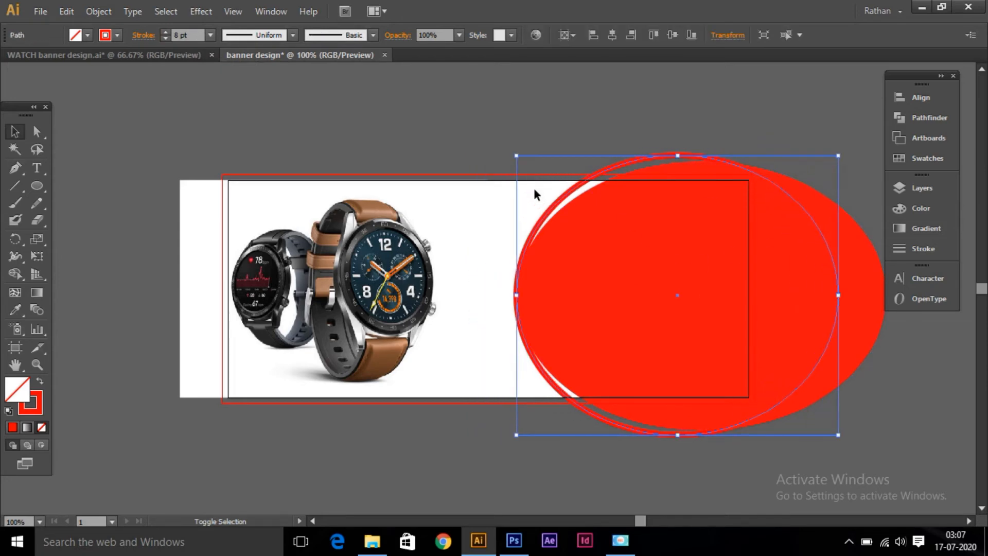
{"action": "key", "text": "shift+Down"}
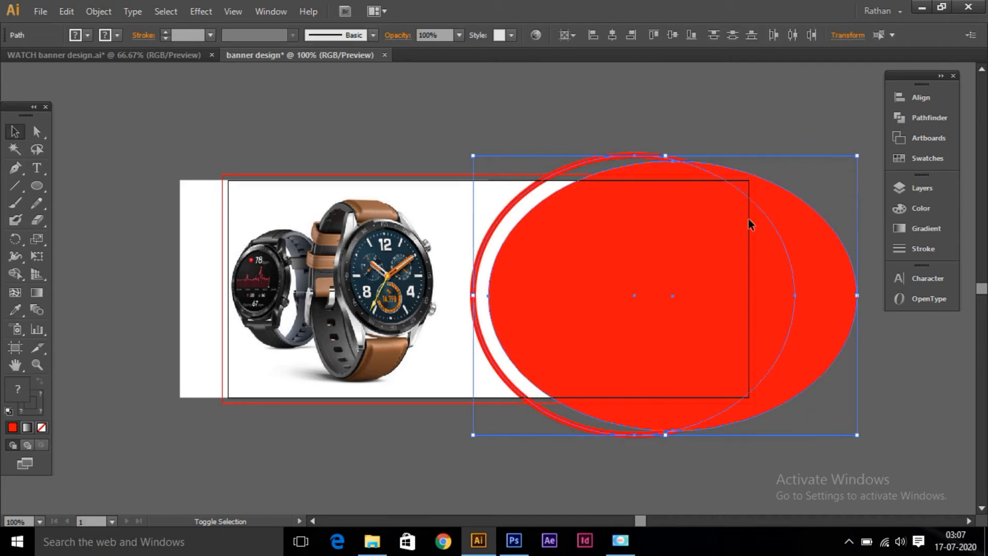
- Bring the red ellipse closer to the circle outline's left edge and shift both shapes slightly left and up
{"action": "key", "text": "shift+Left"}
{"action": "key", "text": "shift+Up"}
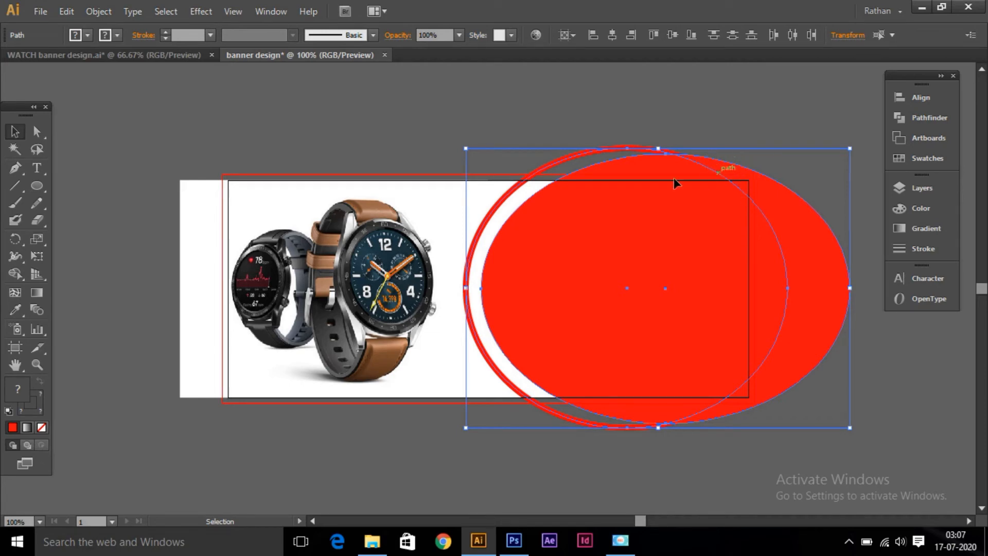
{"action": "left_click", "coordinate": [699, 124]}
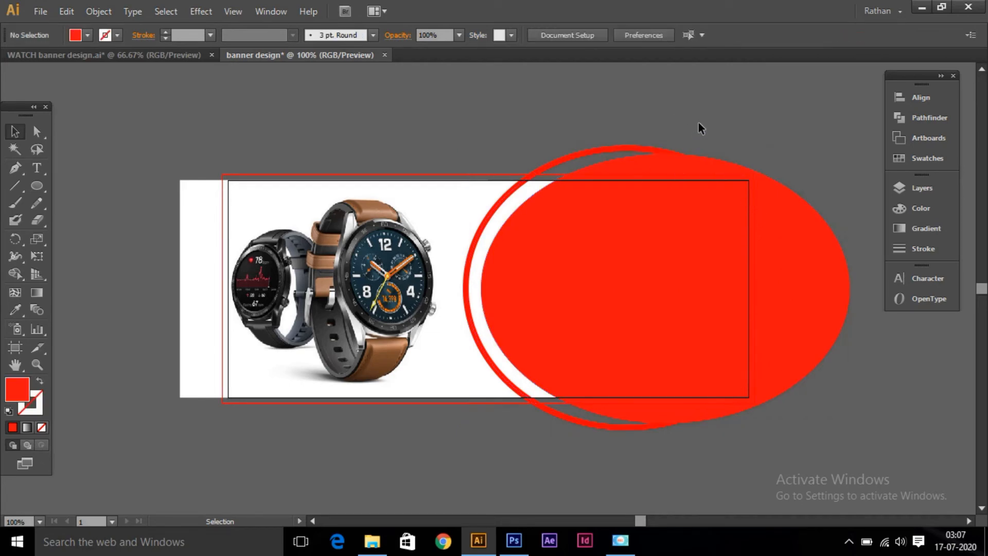
- Reduce the circle outline's height from both ends so it is slightly shorter than the red ellipse
{"action": "left_click", "coordinate": [560, 158]}
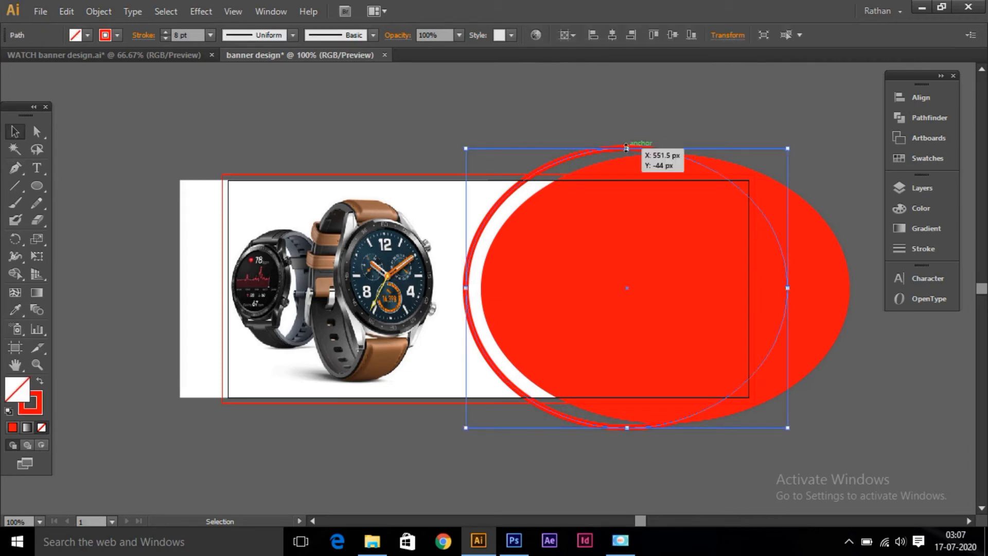
{"action": "left_click_drag", "start_coordinate": [626, 149], "coordinate": [627, 158]}
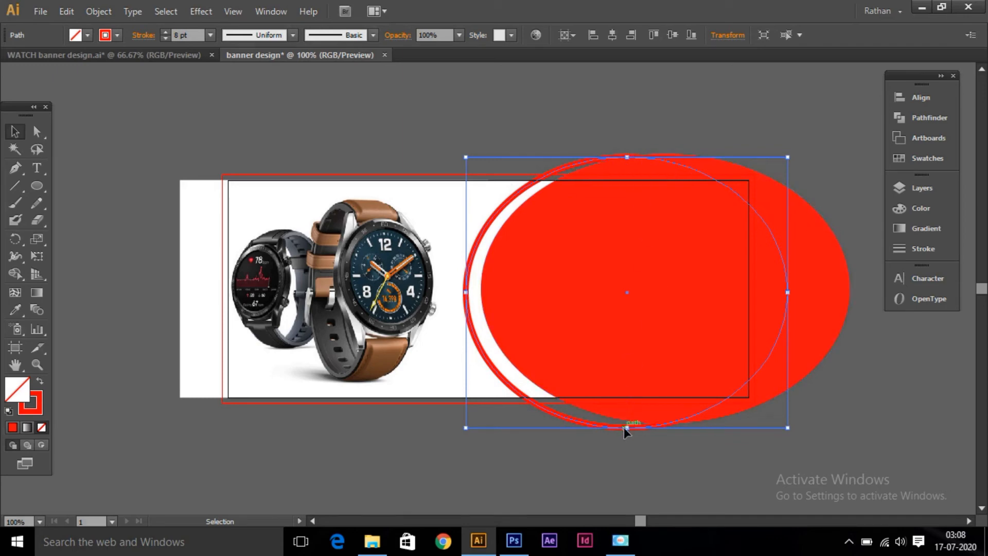
{"action": "left_click_drag", "start_coordinate": [628, 428], "coordinate": [628, 425]}
{"action": "left_click_drag", "start_coordinate": [629, 421], "coordinate": [632, 415]}
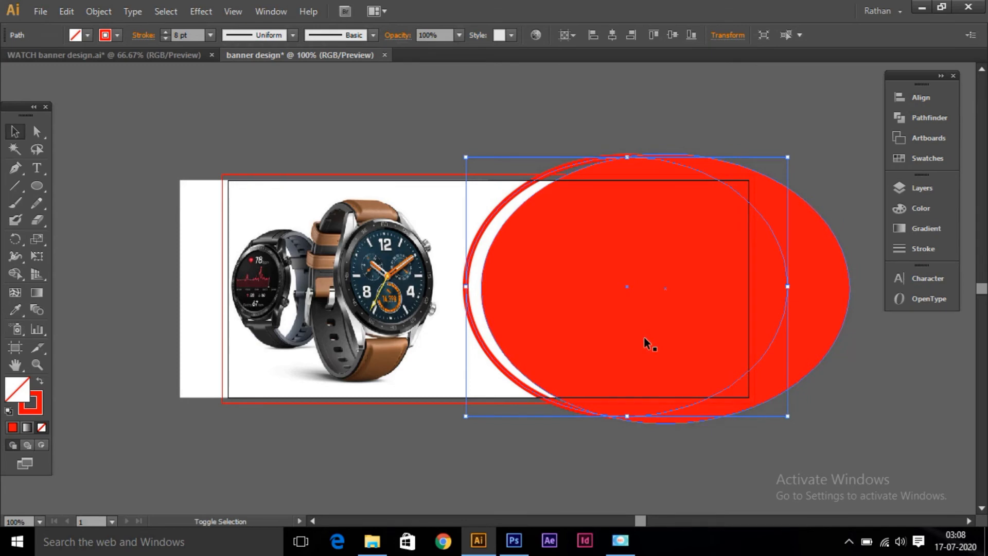
- Nudge the outline slightly down so it is vertically centred on the red ellipse
{"action": "key", "text": "shift+Down"}
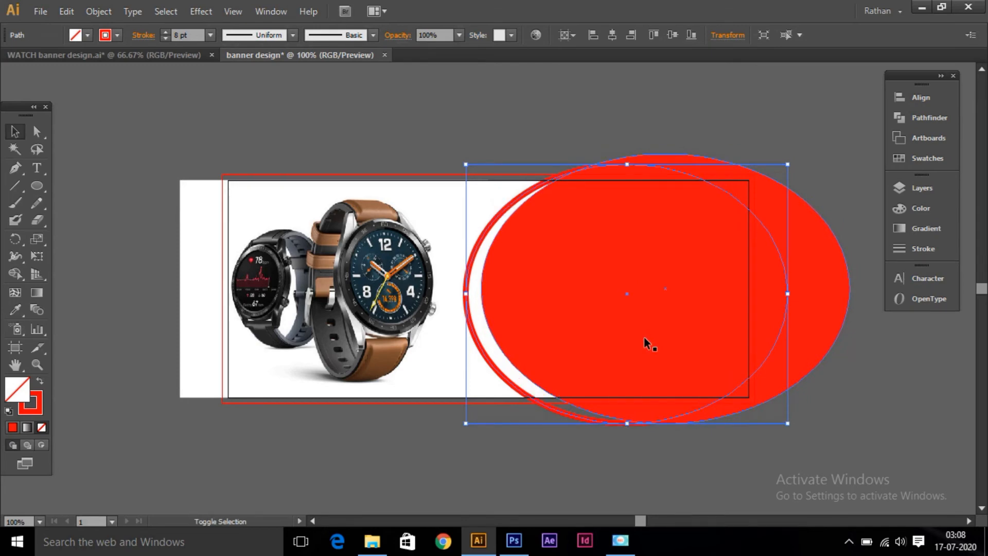
{"action": "key", "text": "shift+Up"}
{"action": "key", "text": "Down"}
{"action": "key", "text": "Down"}
{"action": "key", "text": "Down"}
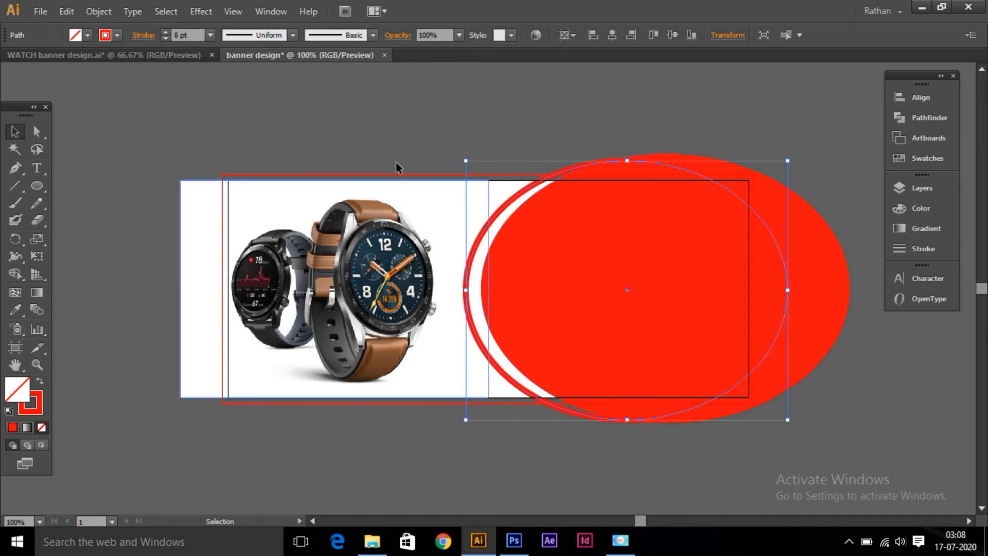
{"action": "left_click", "coordinate": [409, 106]}
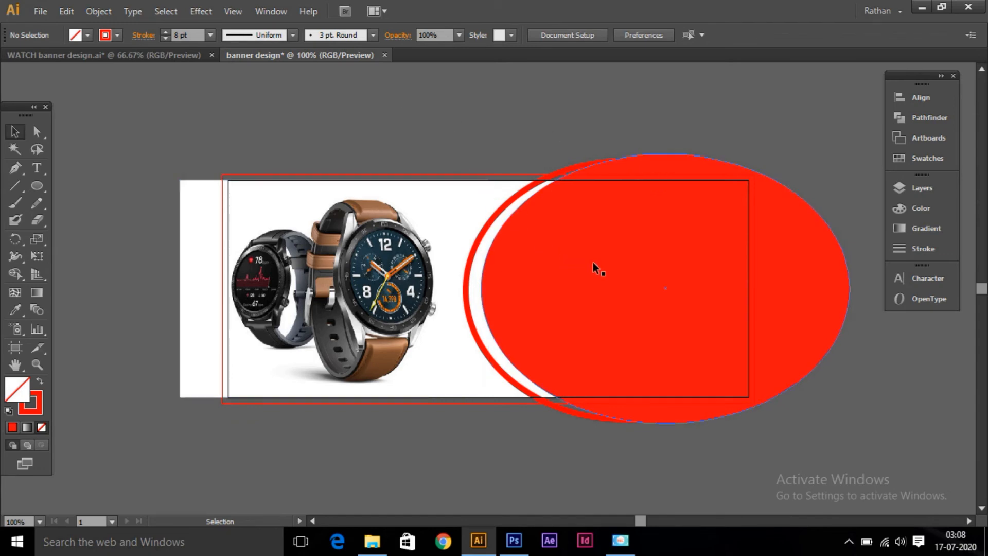
- Nudge the outline slightly right to narrow the white gap beside the ellipse
{"action": "left_click", "coordinate": [469, 271]}
{"action": "key", "text": "Right"}
{"action": "key", "text": "Right"}
{"action": "key", "text": "Right"}
{"action": "key", "text": "Right"}
{"action": "key", "text": "Right"}
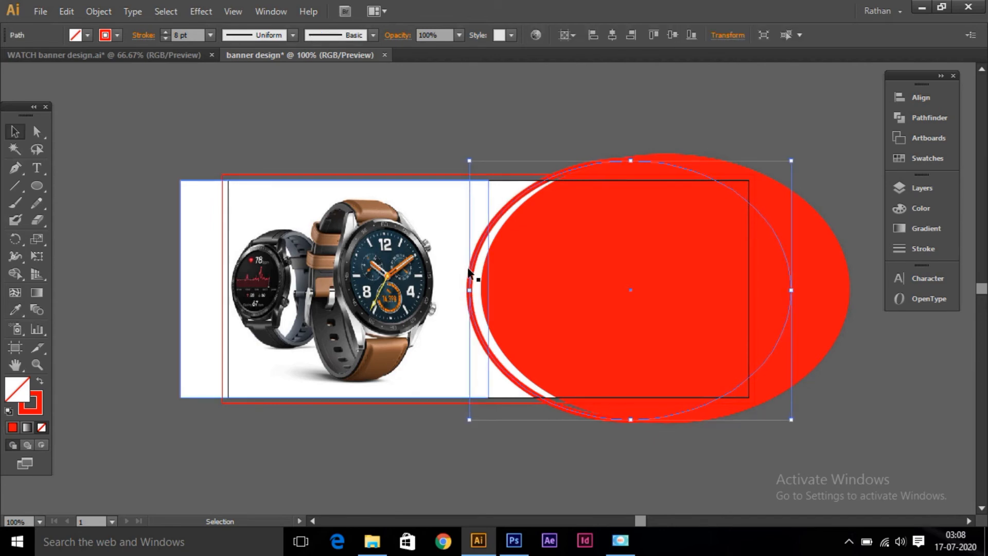
{"action": "left_click", "coordinate": [390, 76]}
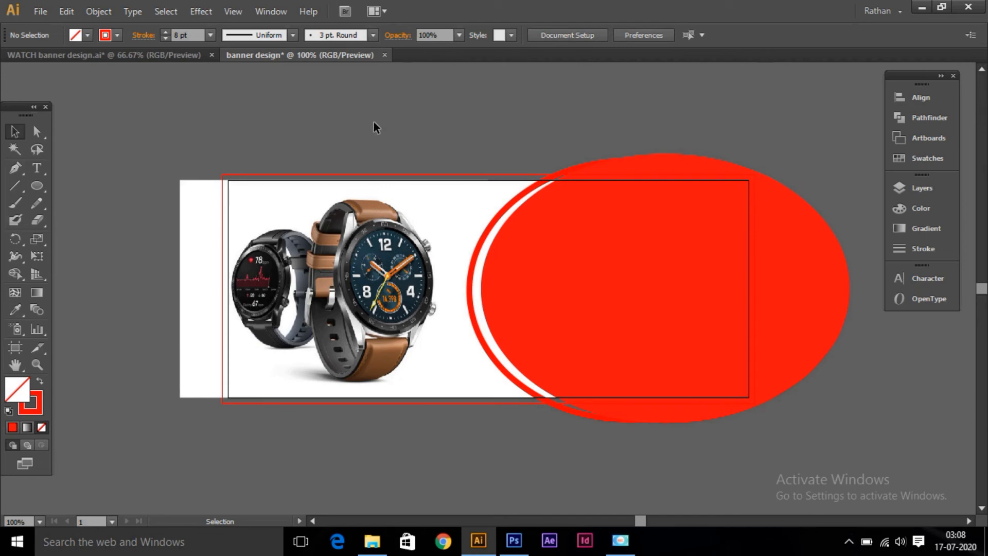
- Copy the SPORTS WATCHES text group from WATCH banner design.ai and paste it into the banner design document
{"action": "left_click", "coordinate": [143, 59]}
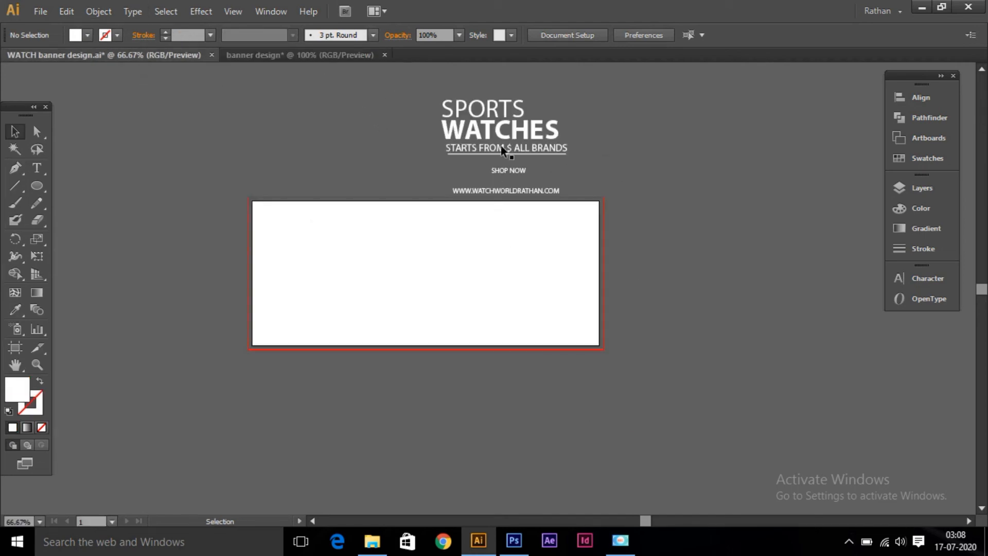
{"action": "left_click", "coordinate": [492, 125]}
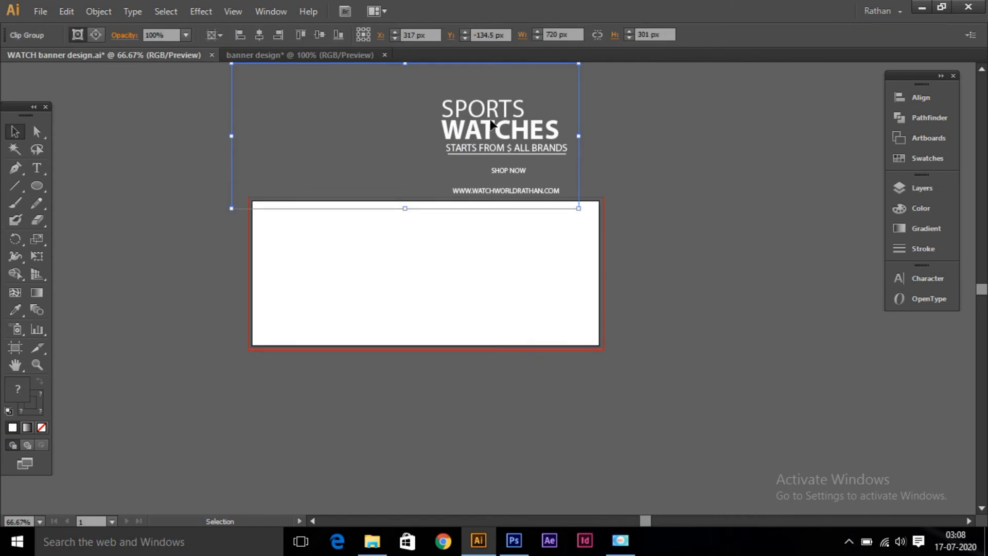
{"action": "key", "text": "a"}
{"action": "key", "text": "v"}
{"action": "left_click", "coordinate": [291, 54]}
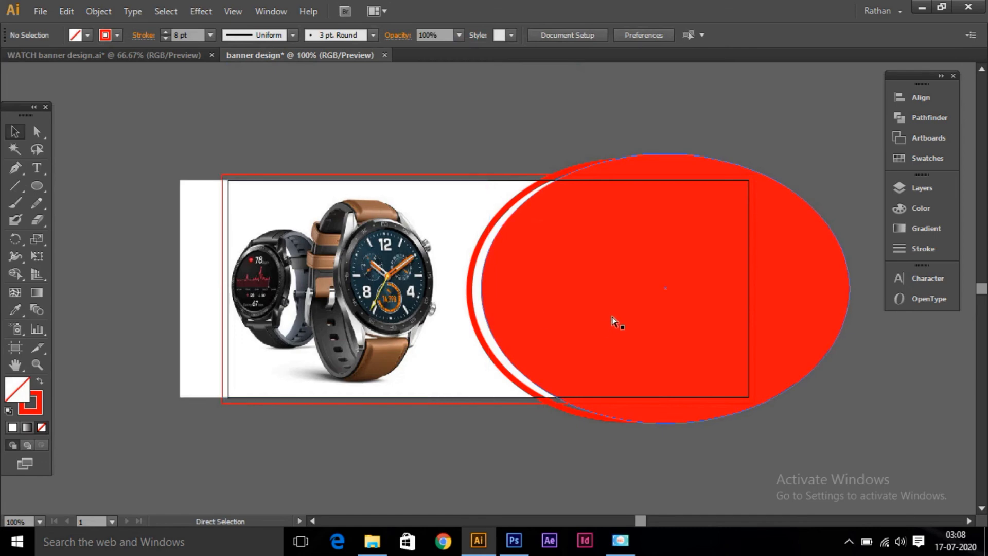
{"action": "key", "text": "ctrl+v"}
{"action": "key", "text": "v"}
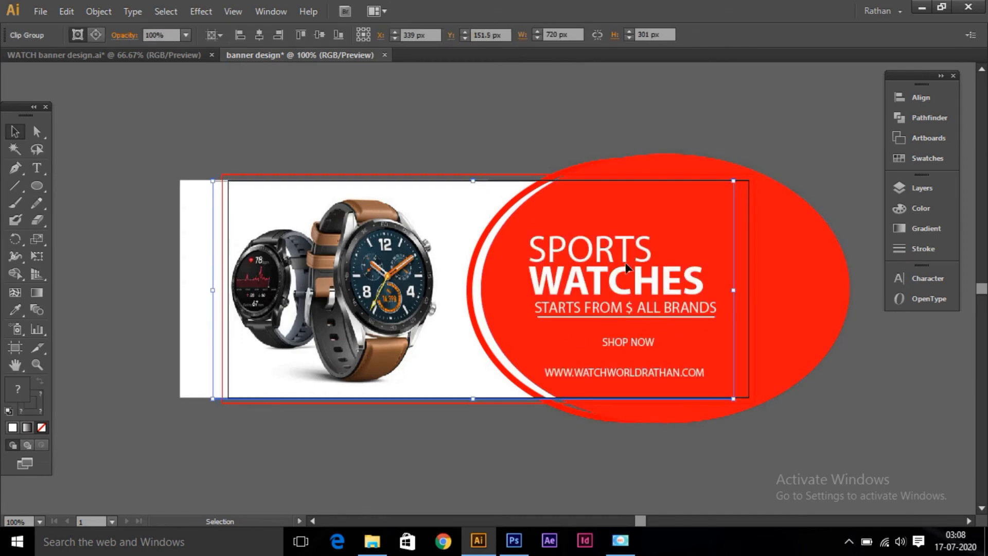
- Nudge the pasted text group up and right over the red area to X 347 px, Y 142.5 px
{"action": "key", "text": "Up"}
{"action": "key", "text": "Up"}
{"action": "key", "text": "Up"}
{"action": "key", "text": "Up"}
{"action": "key", "text": "Up"}
{"action": "key", "text": "Up"}
{"action": "key", "text": "Up"}
{"action": "key", "text": "Up"}
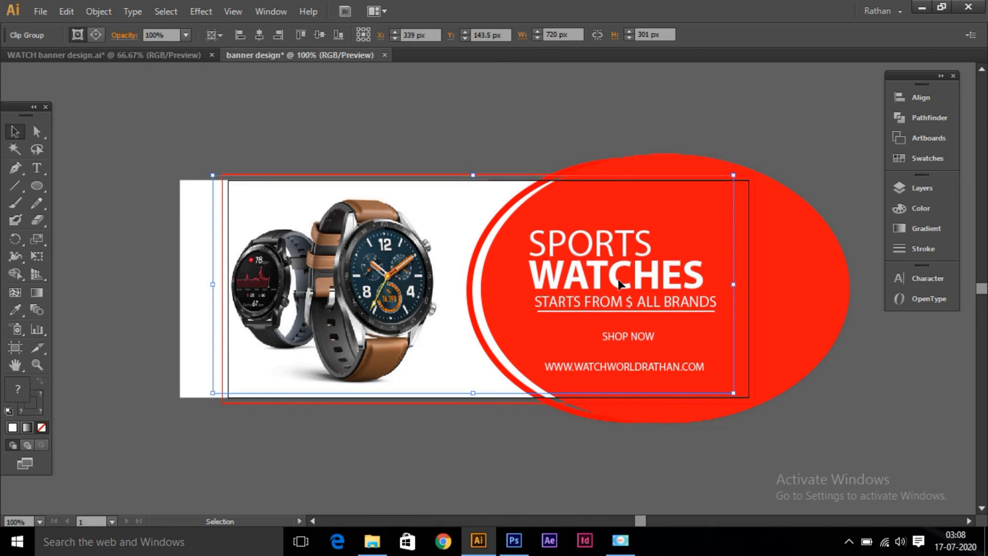
{"action": "key", "text": "Right"}
{"action": "key", "text": "Right"}
{"action": "key", "text": "Right"}
{"action": "key", "text": "Right"}
{"action": "key", "text": "Right"}
{"action": "key", "text": "Up"}
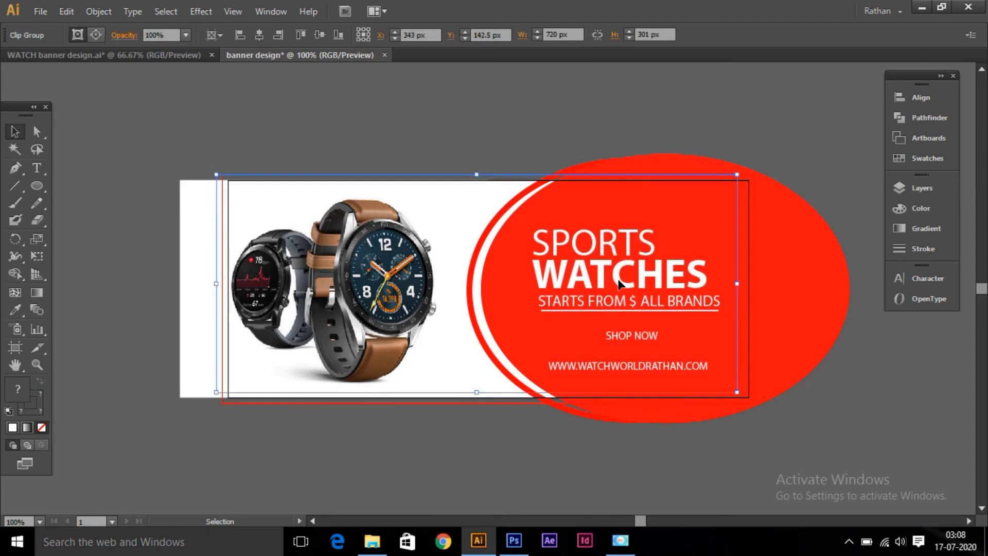
{"action": "key", "text": "Right"}
{"action": "key", "text": "Right"}
{"action": "key", "text": "Right"}
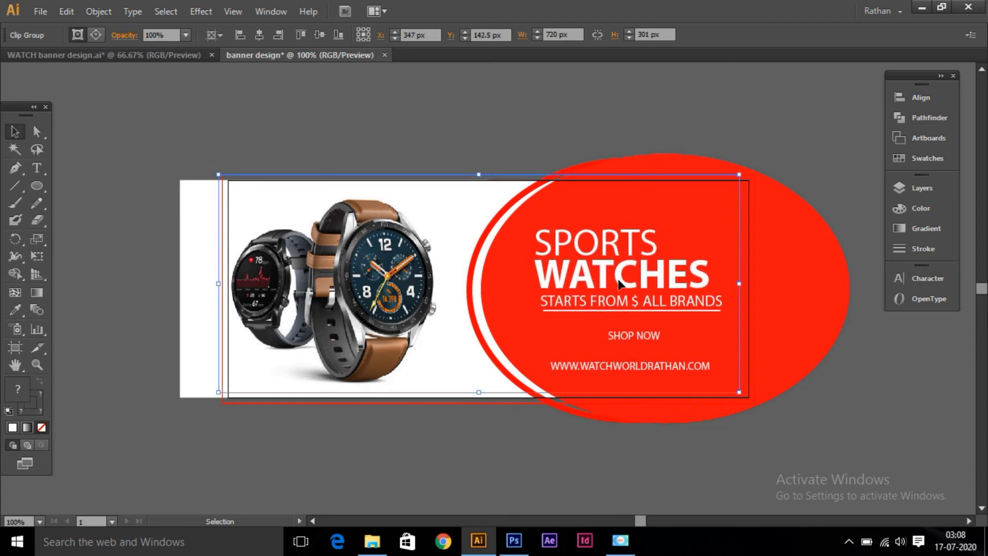
- Draw a rectangle covering the entire artboard on top of the banner artwork
{"action": "left_click", "coordinate": [471, 119]}
{"action": "key", "text": "m"}
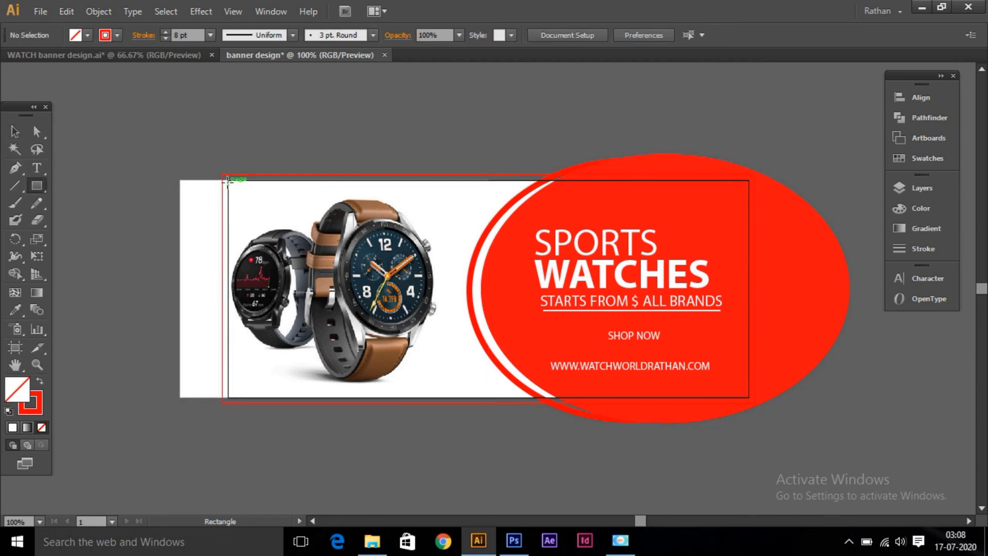
{"action": "mouse_move", "coordinate": [227, 181]}
{"action": "left_mouse_down"}
{"action": "mouse_move", "coordinate": [329, 366]}
{"action": "mouse_move", "coordinate": [381, 399]}
{"action": "mouse_move", "coordinate": [597, 382]}
{"action": "mouse_move", "coordinate": [750, 397]}
{"action": "left_mouse_up"}
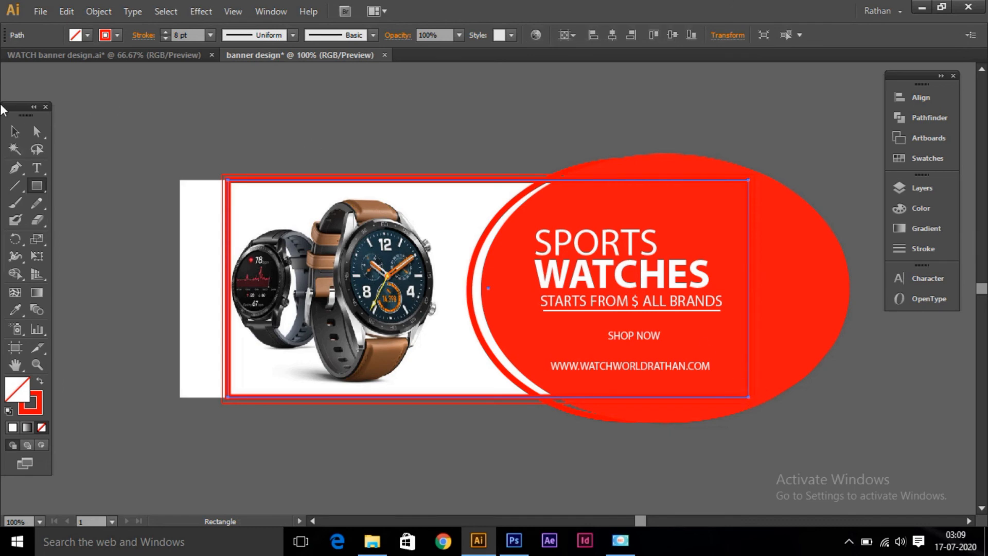
- Select all the artwork and make a clipping mask with the artboard-sized rectangle
{"action": "key", "text": "v"}
{"action": "left_click_drag", "start_coordinate": [110, 118], "coordinate": [872, 499]}
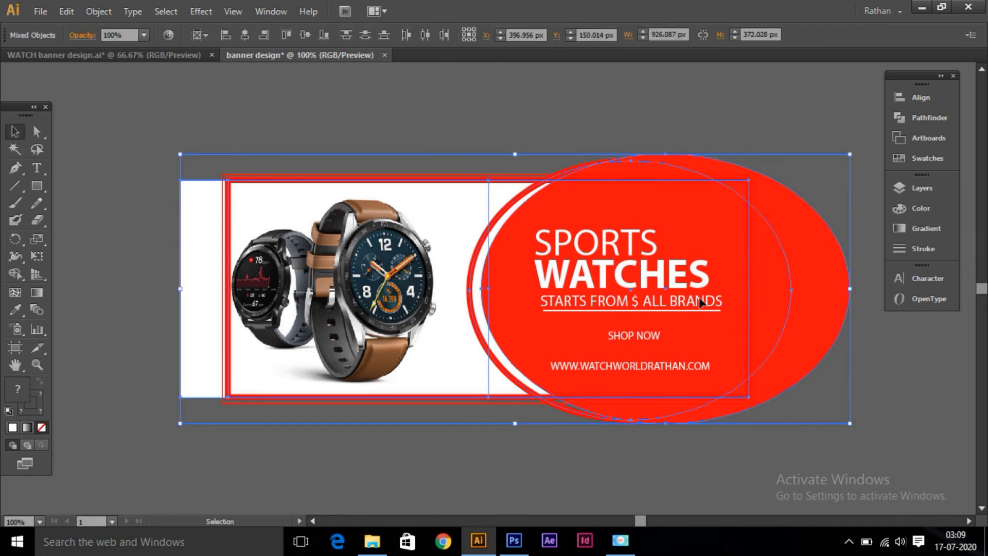
{"action": "left_click", "coordinate": [922, 190]}
{"action": "left_click", "coordinate": [762, 196]}
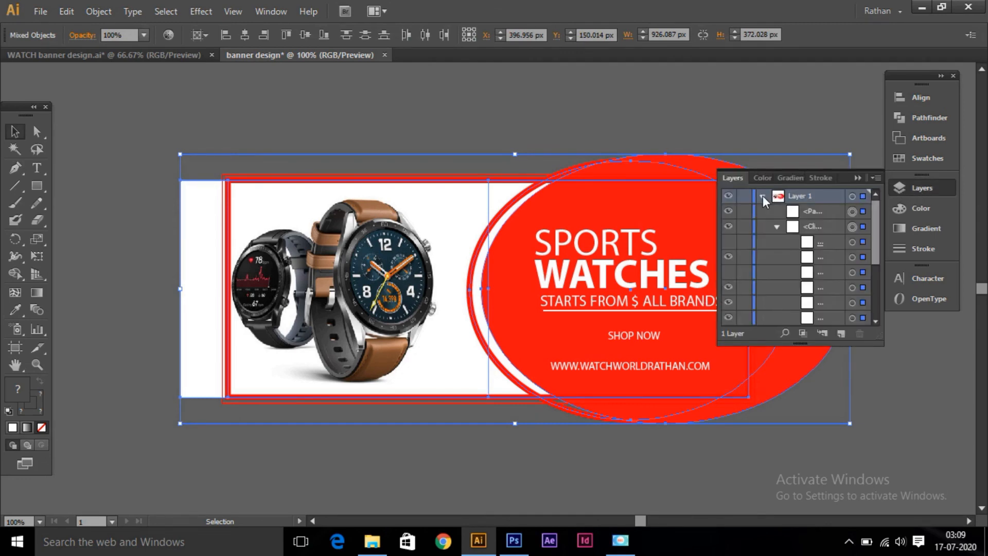
{"action": "left_click", "coordinate": [763, 196]}
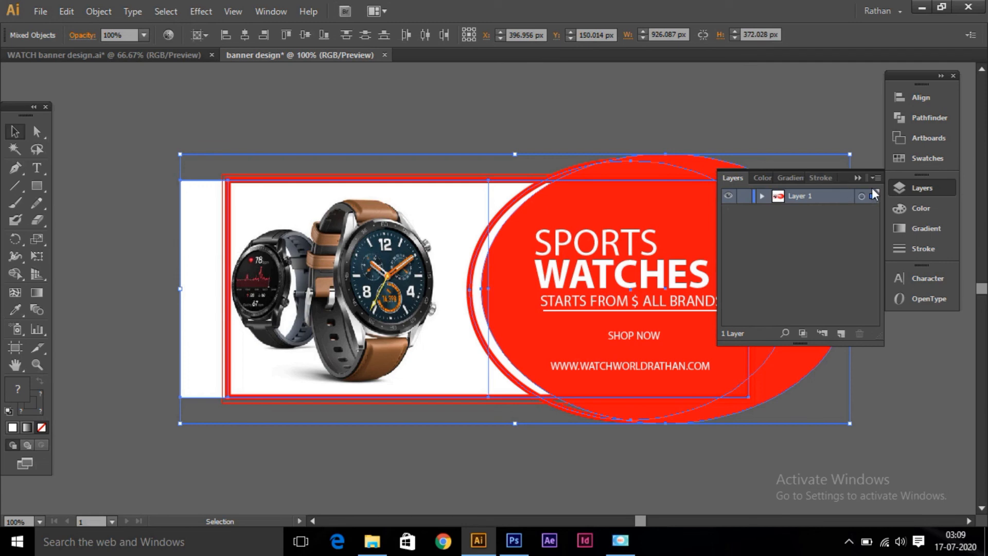
{"action": "left_click", "coordinate": [856, 178]}
{"action": "right_click", "coordinate": [703, 199]}
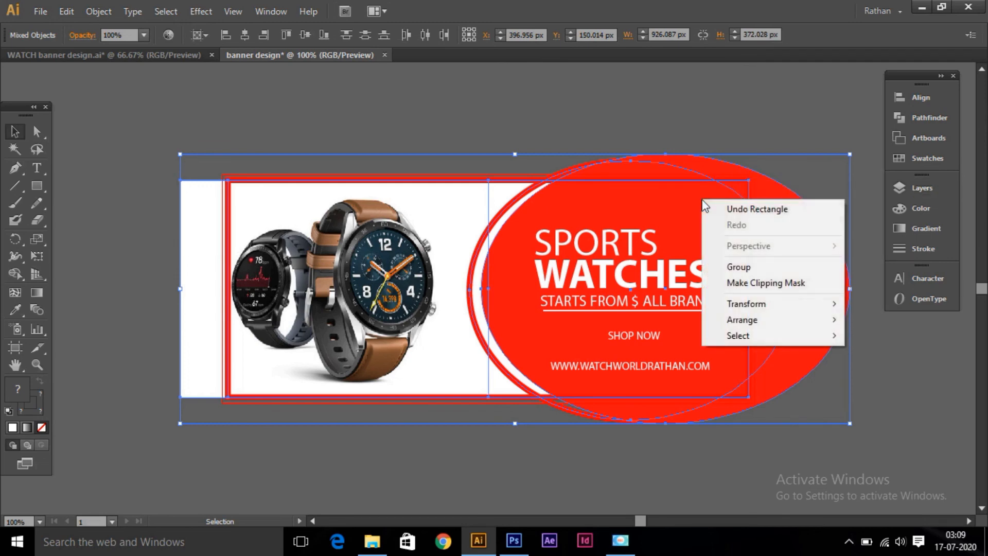
{"action": "left_click", "coordinate": [757, 282]}
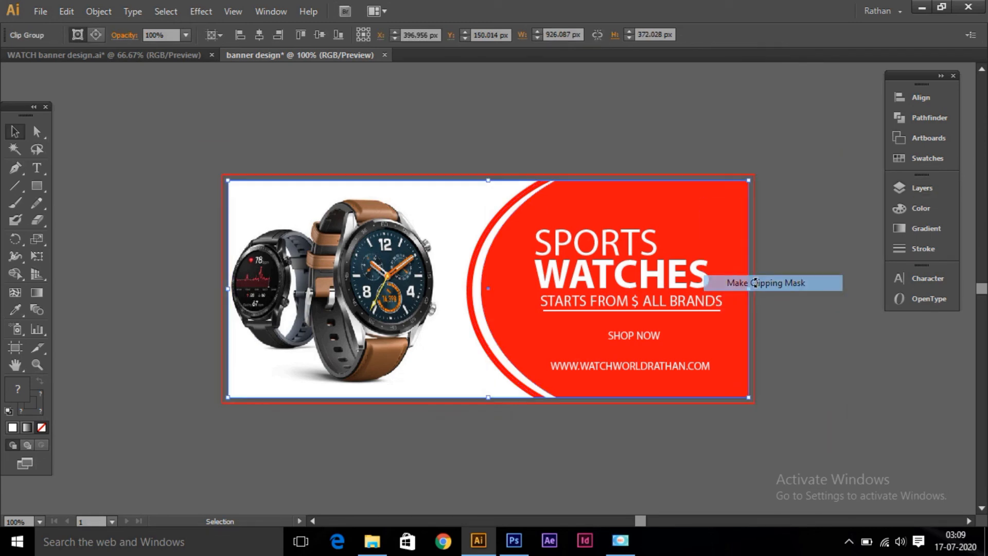
{"action": "left_click", "coordinate": [622, 112]}
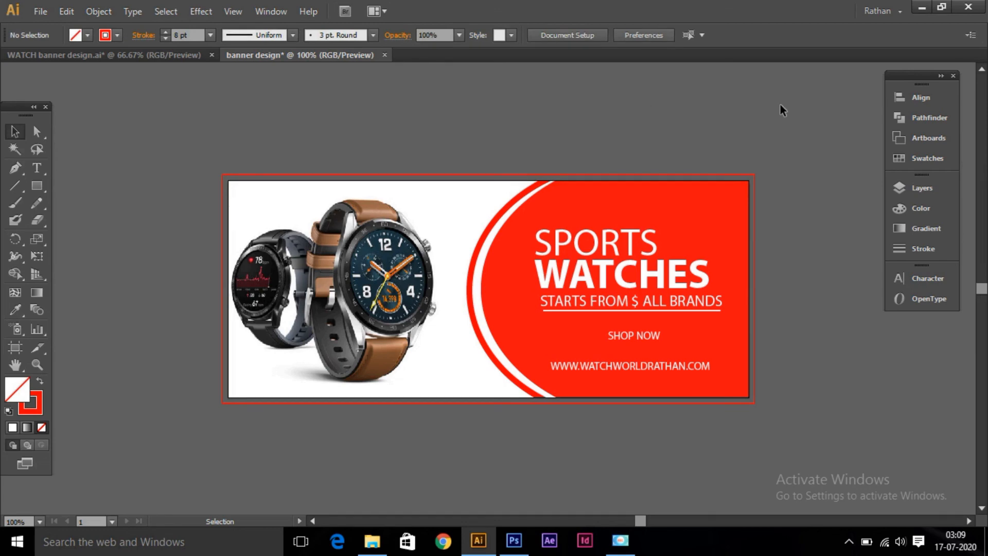